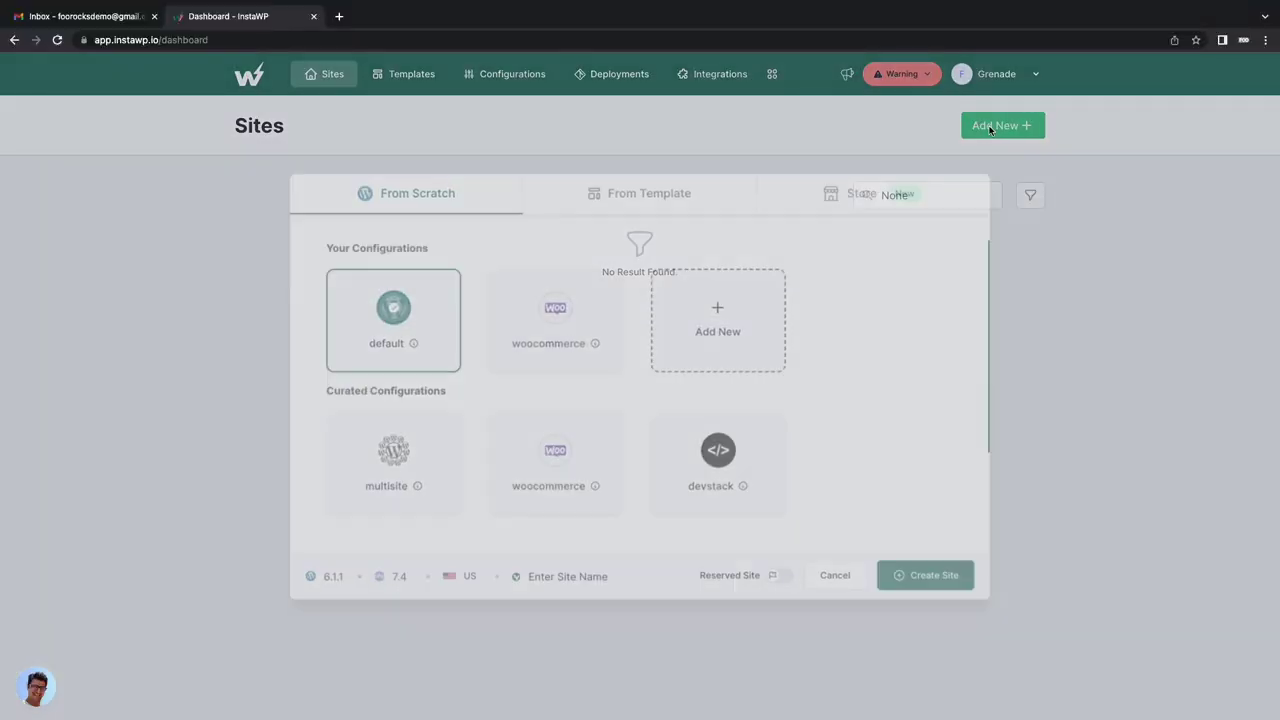
Create a new InstaWP site from the woocommerce configuration and launch its WP admin
left_click(588, 316)
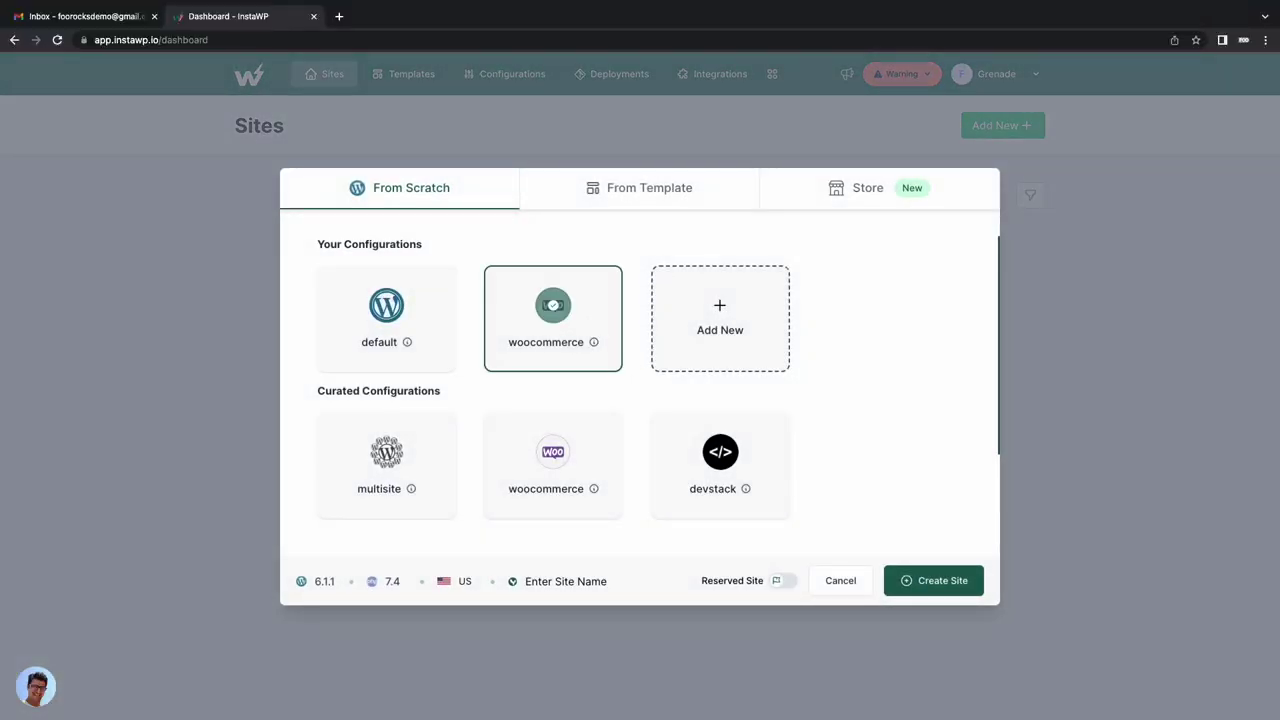
left_click(933, 581)
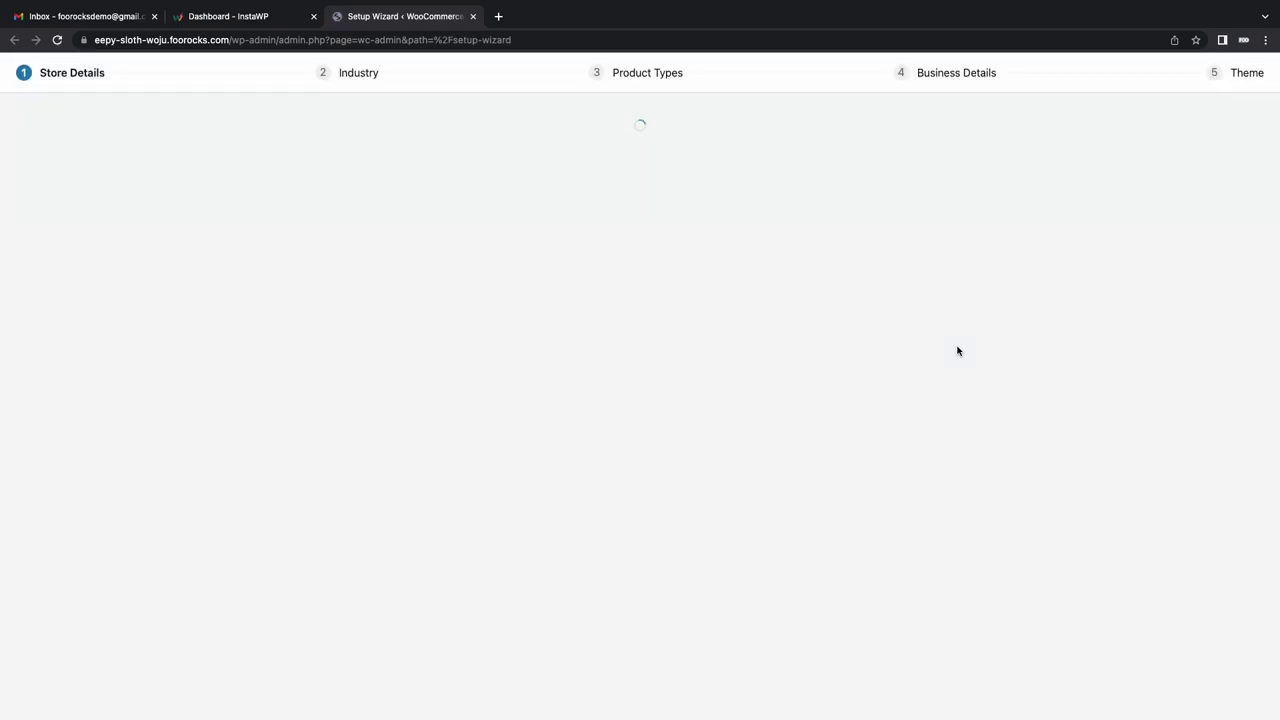
Set the store address to 1 Main Road, 7441 Cape Town, South Africa — Western Cape
left_click(648, 215)
type("South Africa")
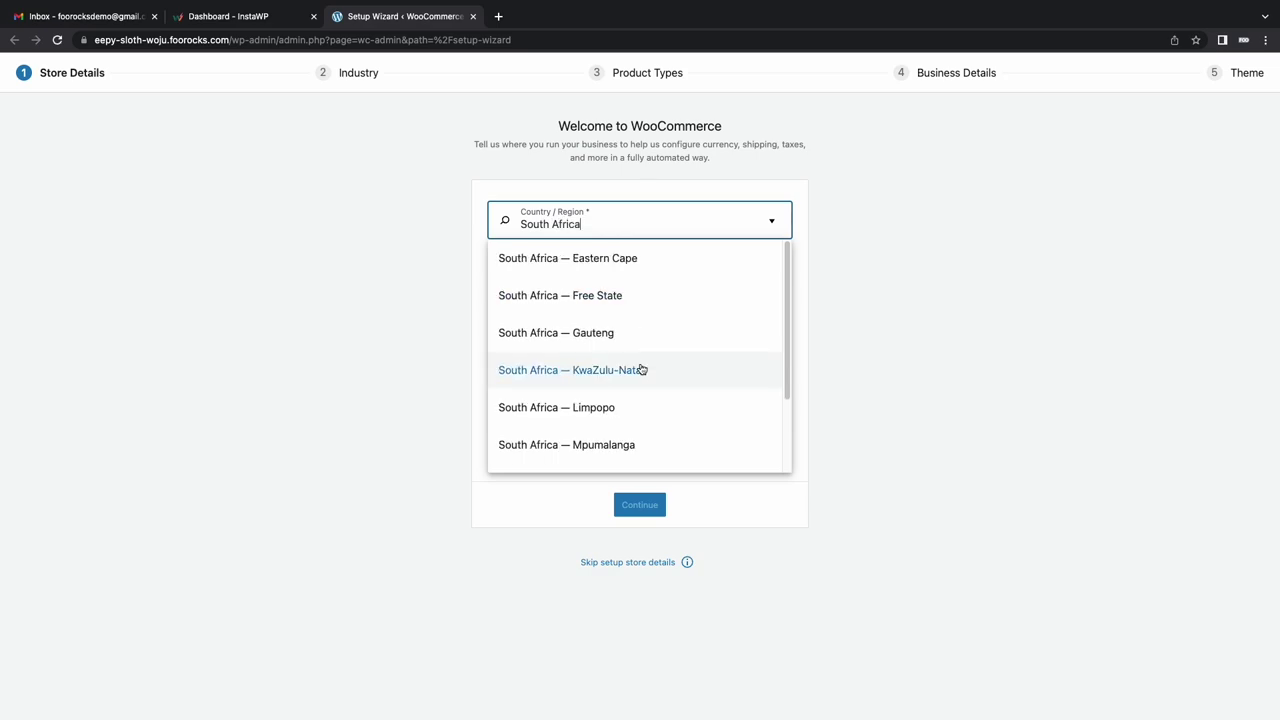
left_click(640, 450)
type("1 Main Road")
key("Tab")
type("7441")
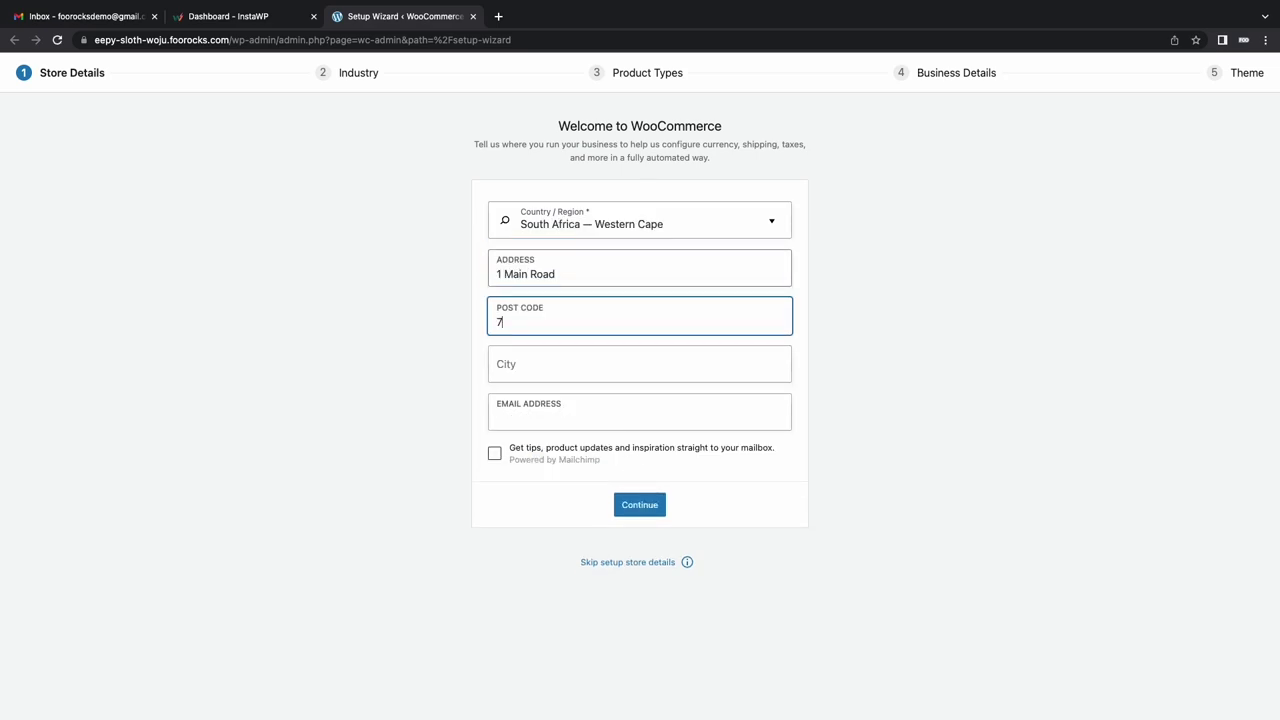
key("Tab")
type("Cape Town")
key("Tab")
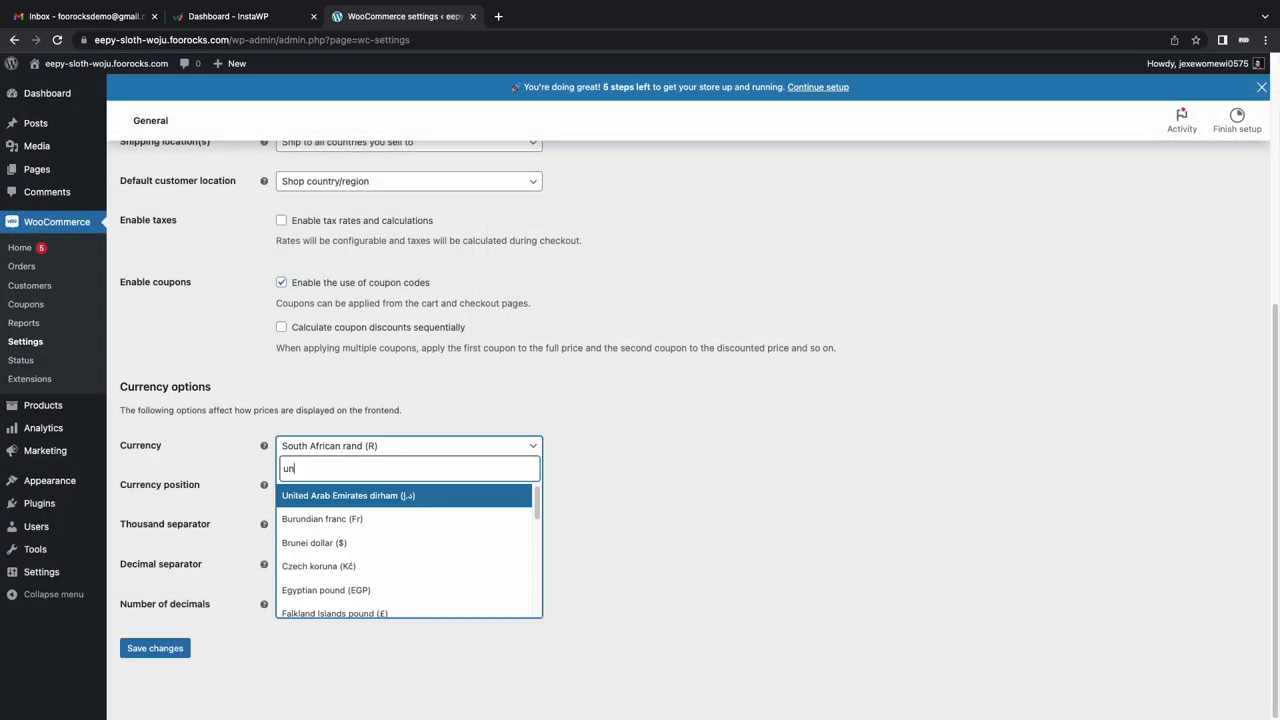
Switch the store currency to US dollar and connect PayPal Payments
type("united")
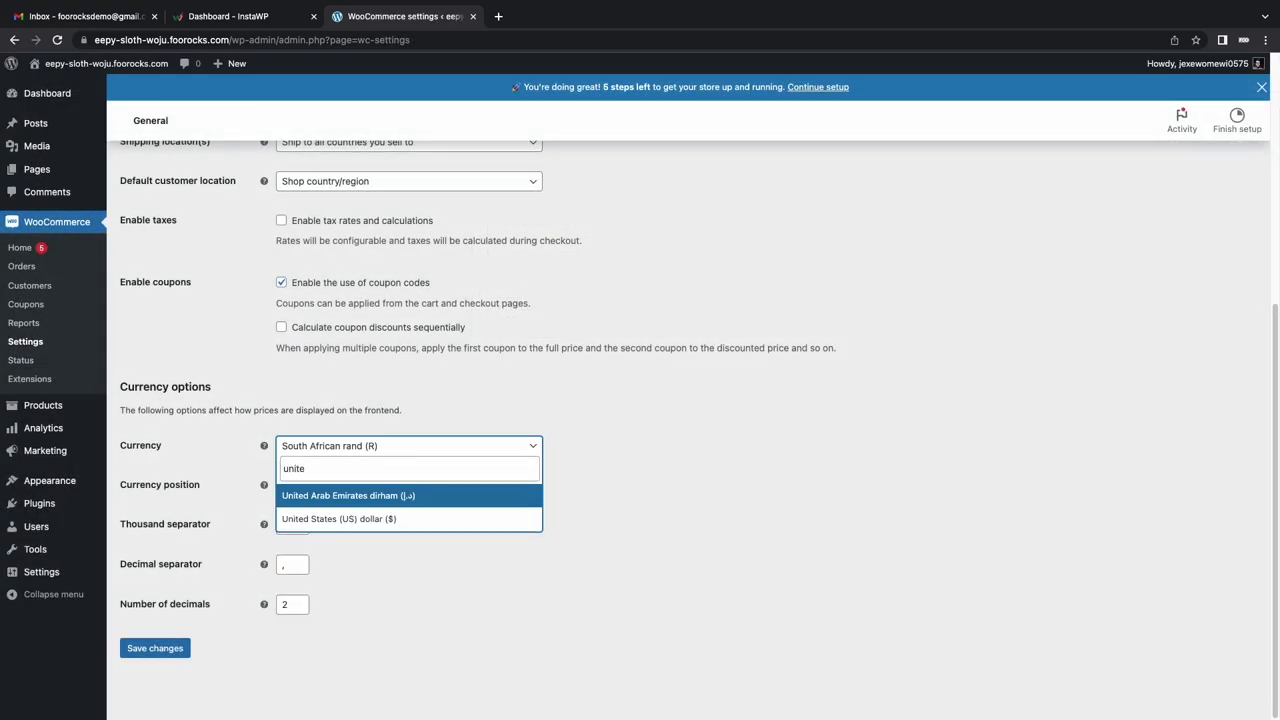
left_click(489, 514)
left_click(160, 649)
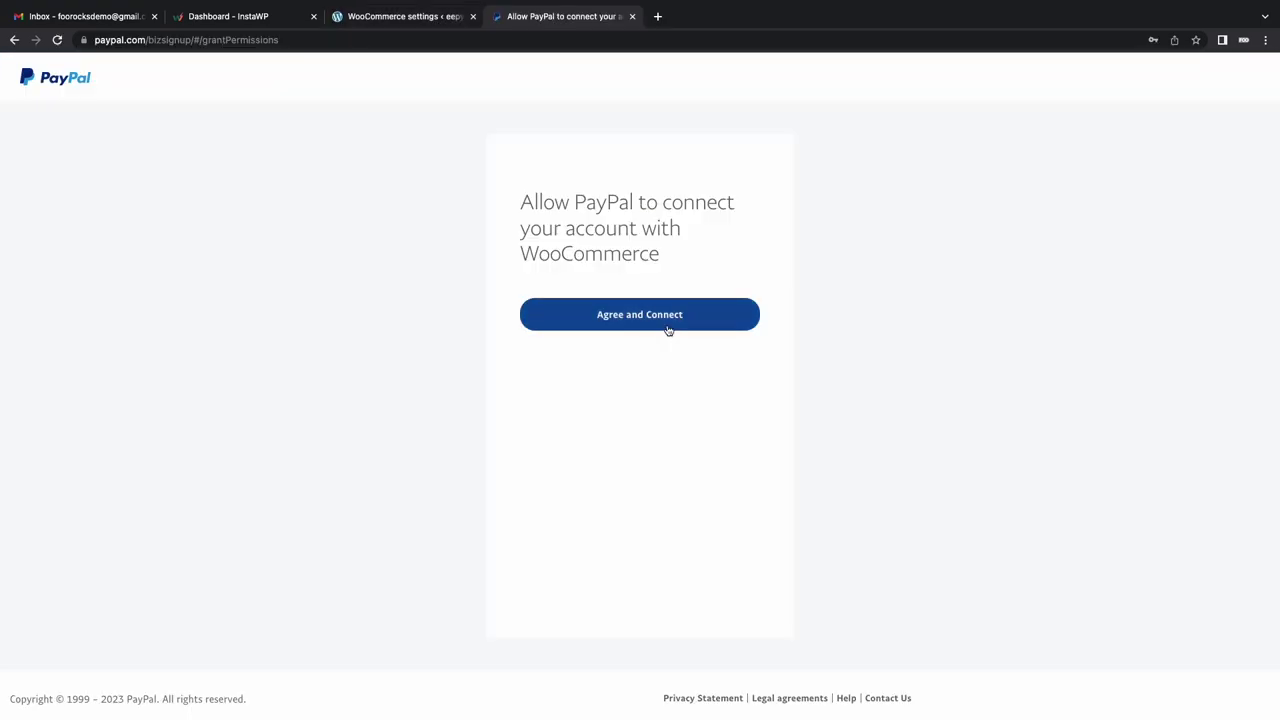
left_click(686, 329)
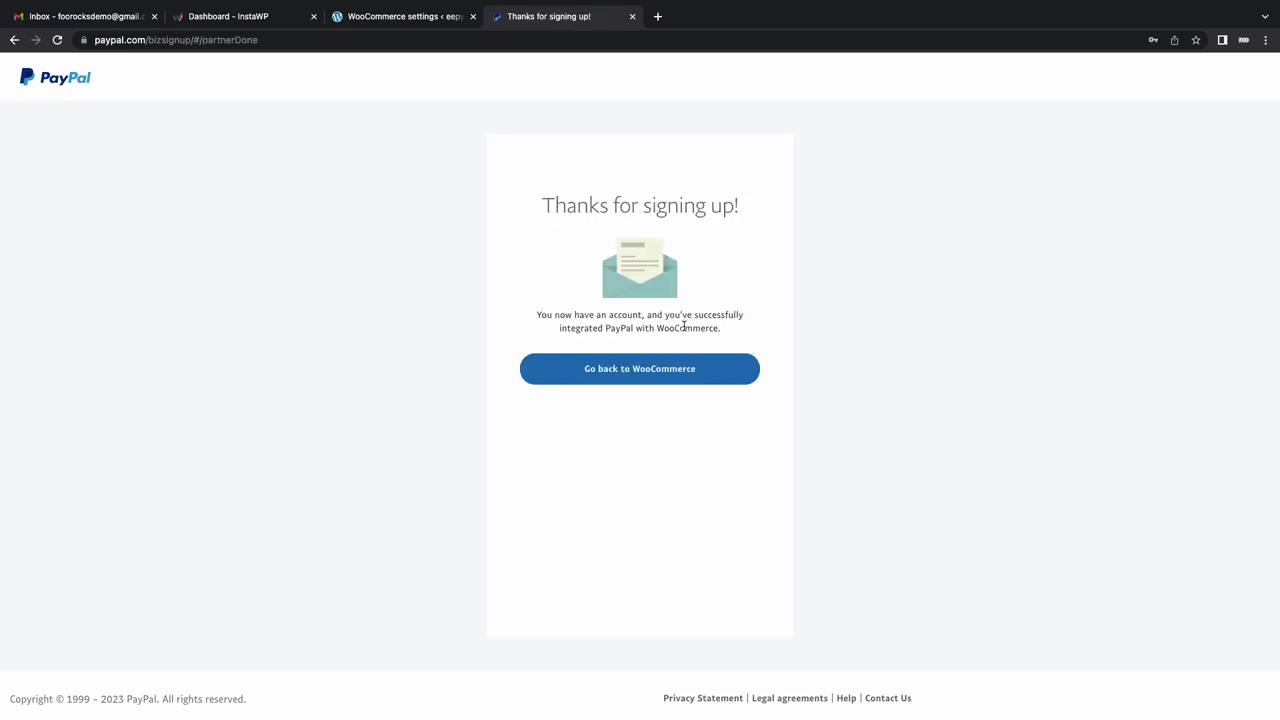
left_click(659, 368)
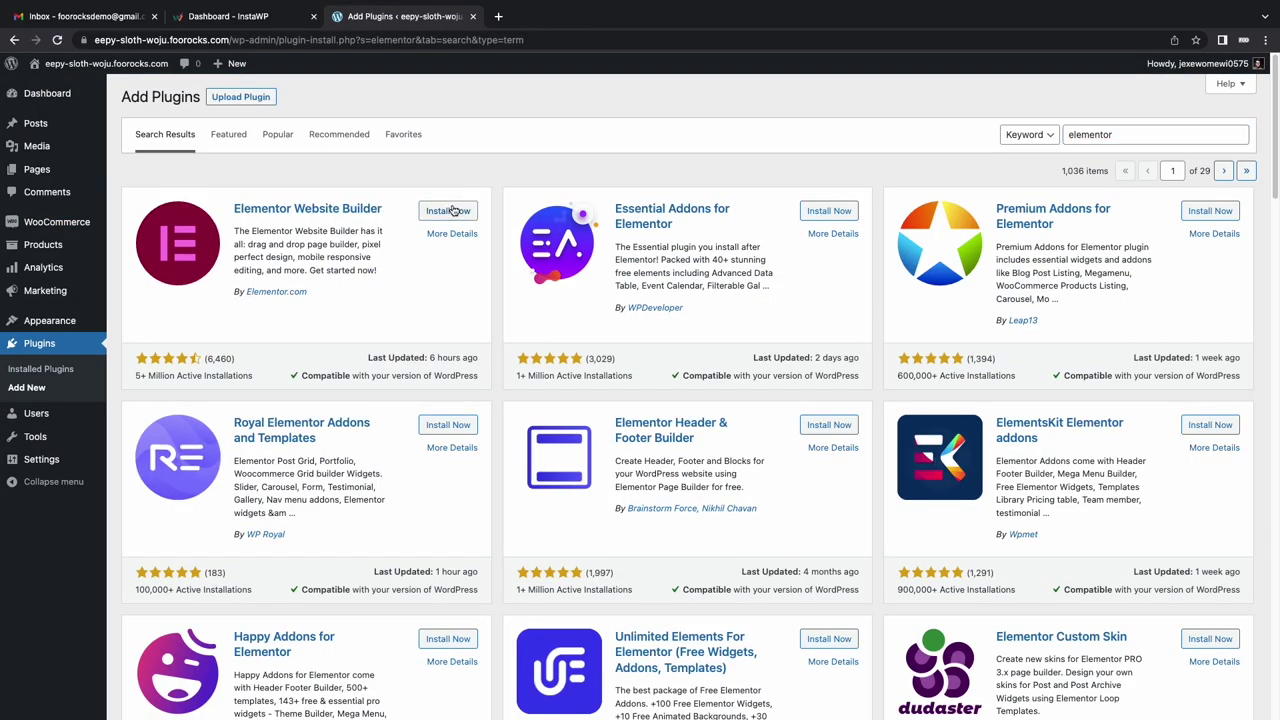
Install and activate Elementor, install Astra, and upload all eleven image files to the media library
left_click(450, 210)
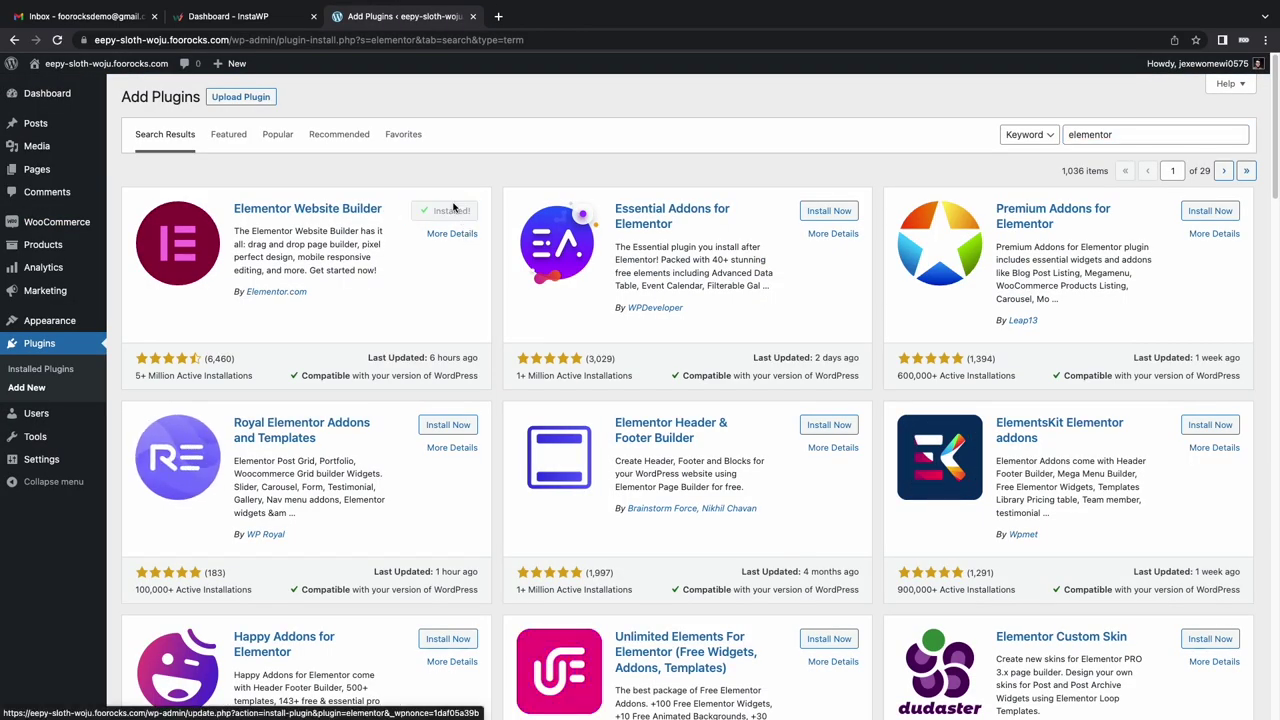
left_click(450, 210)
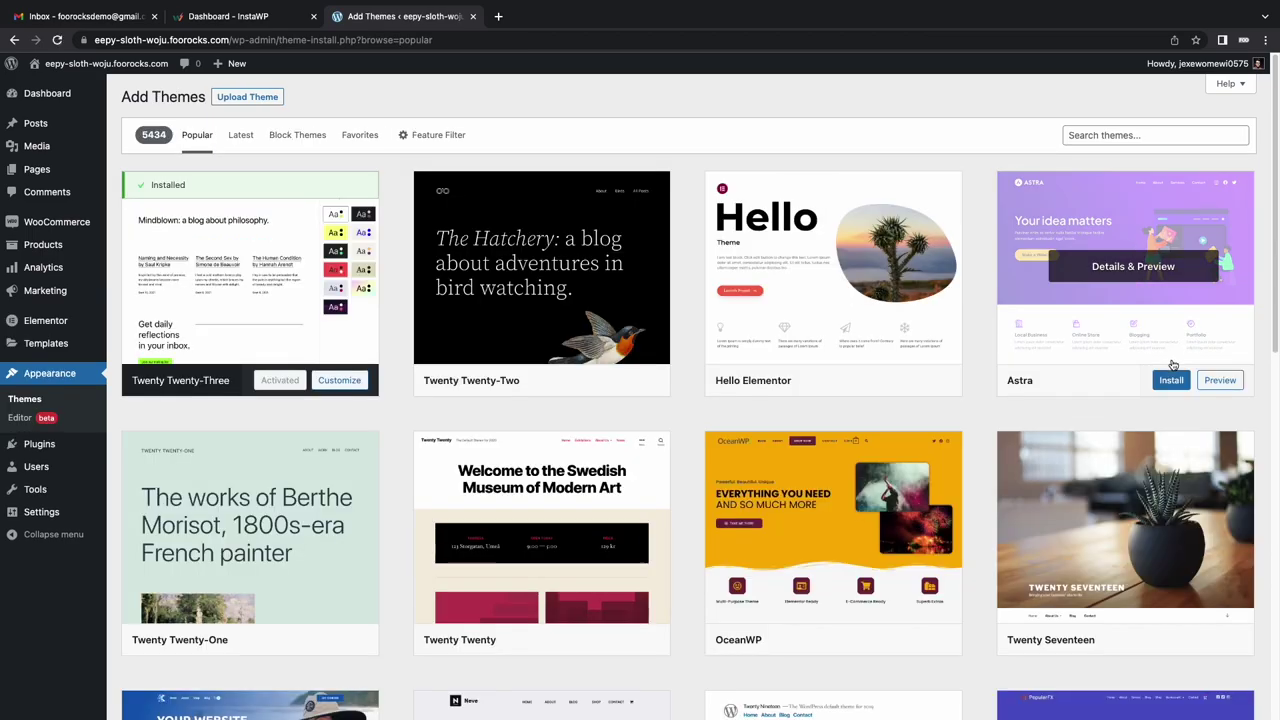
left_click(1171, 379)
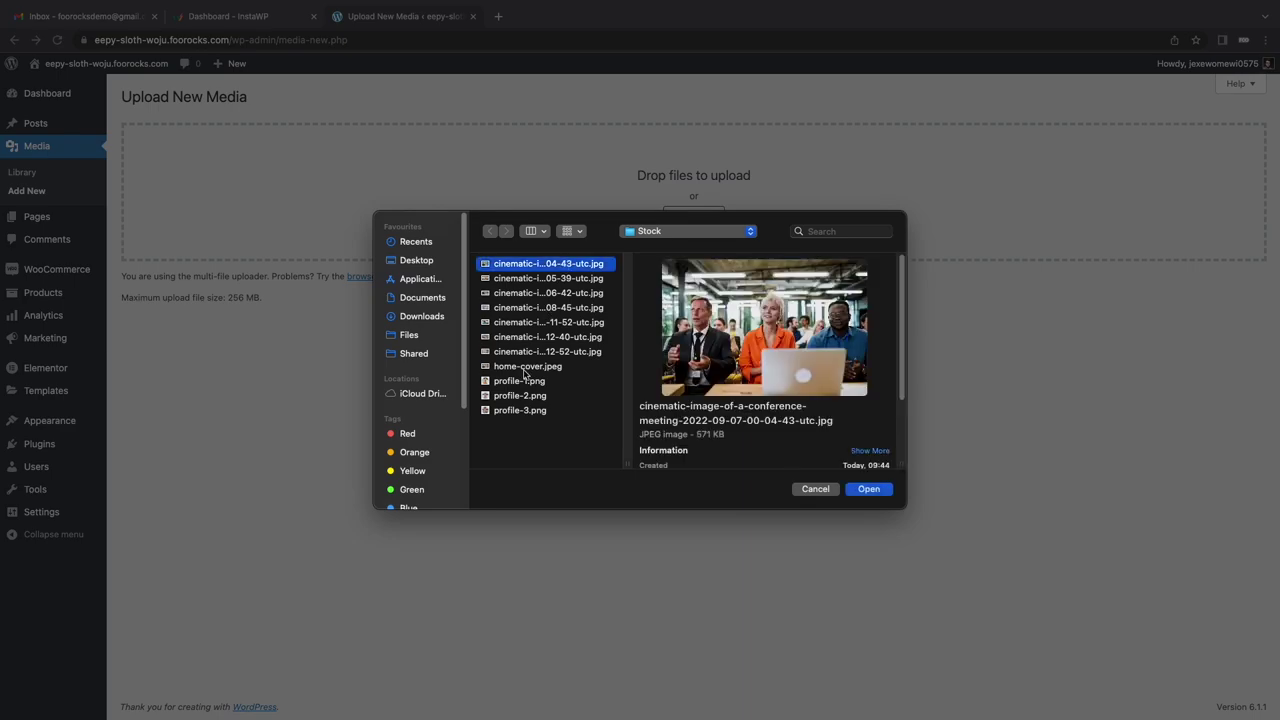
left_click(524, 411, "shift")
left_click(869, 489)
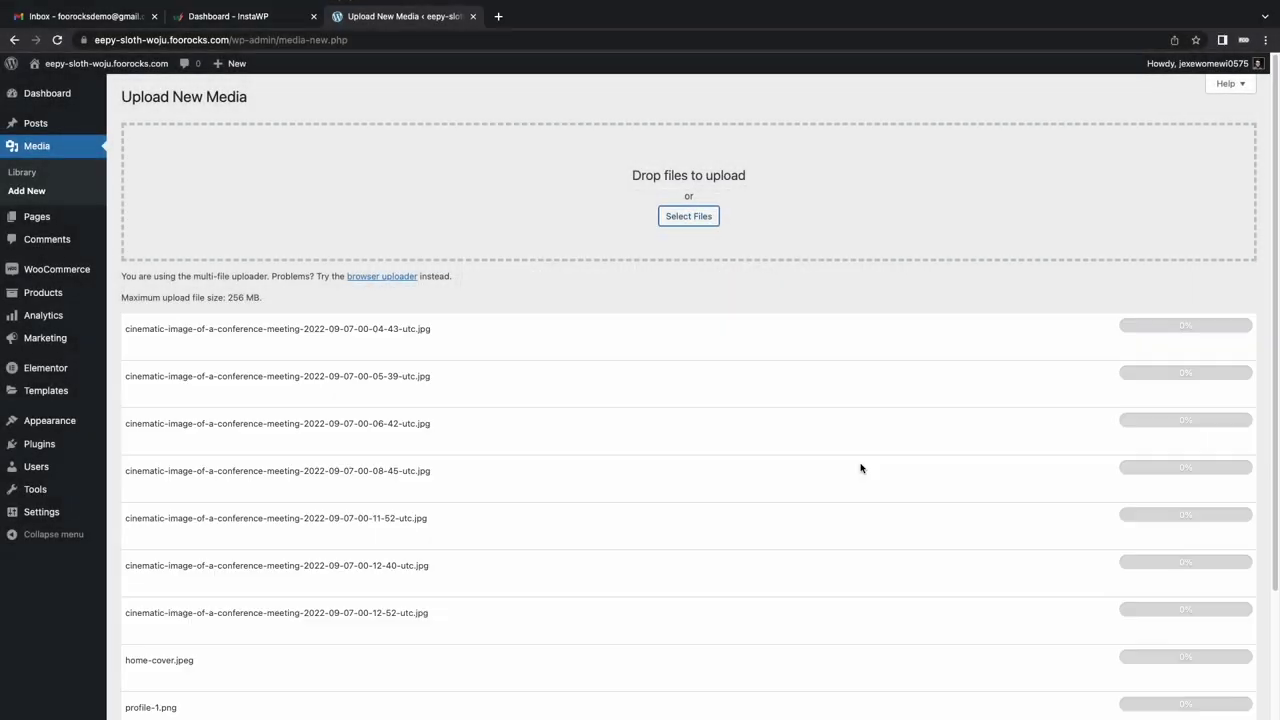
Create and publish each of the new site pages
left_click(130, 241, "super")
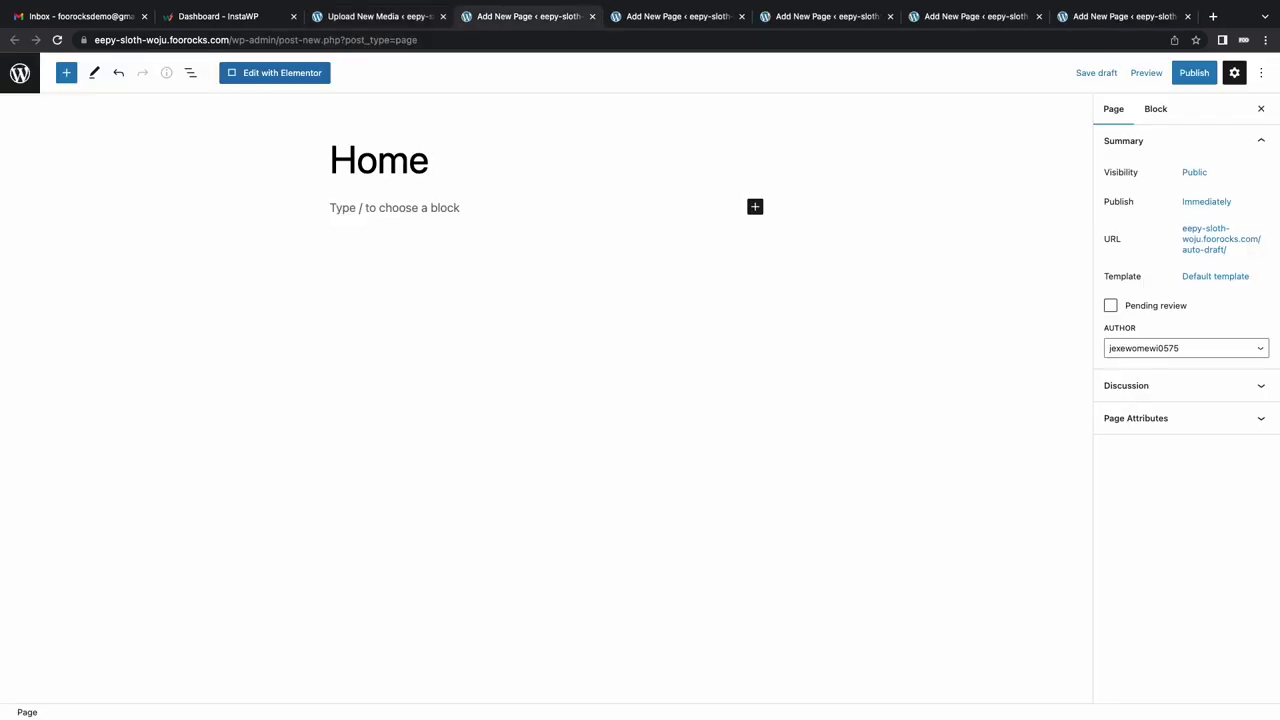
key("ctrl+Tab")
key("ctrl+Tab")
key("ctrl+Tab")
key("ctrl+Tab")
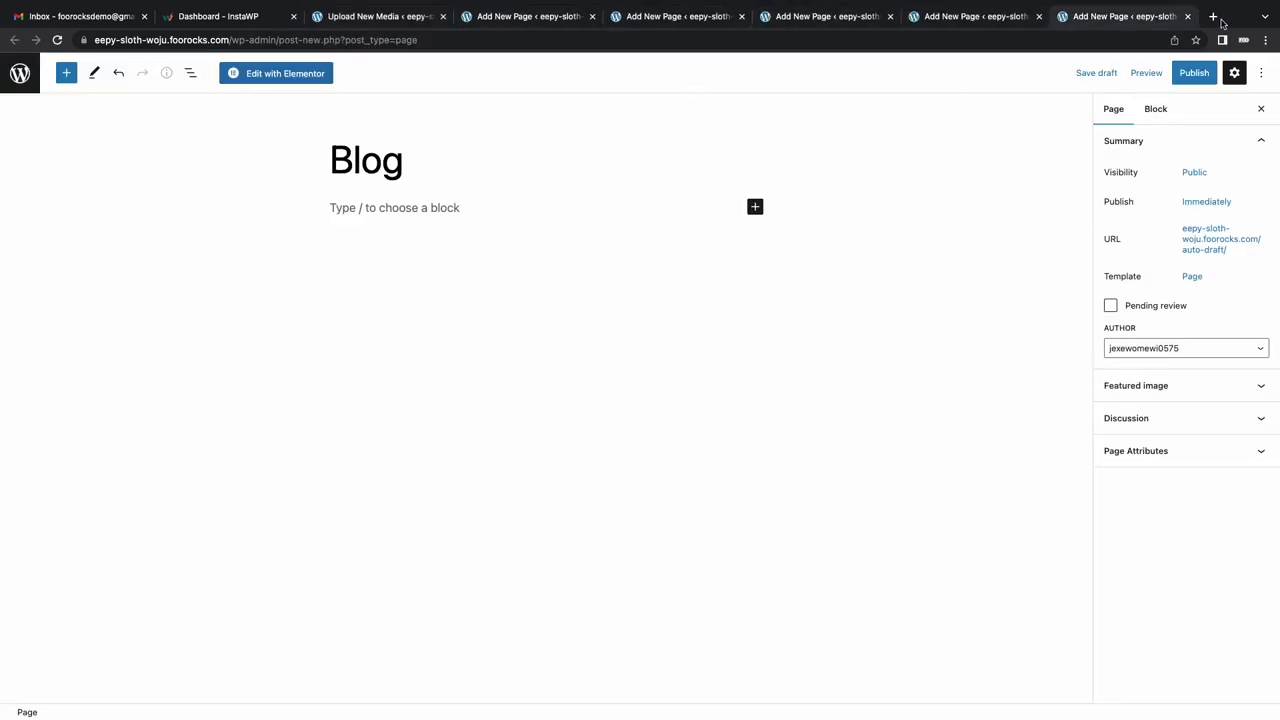
left_click(1194, 78)
left_click(1155, 77)
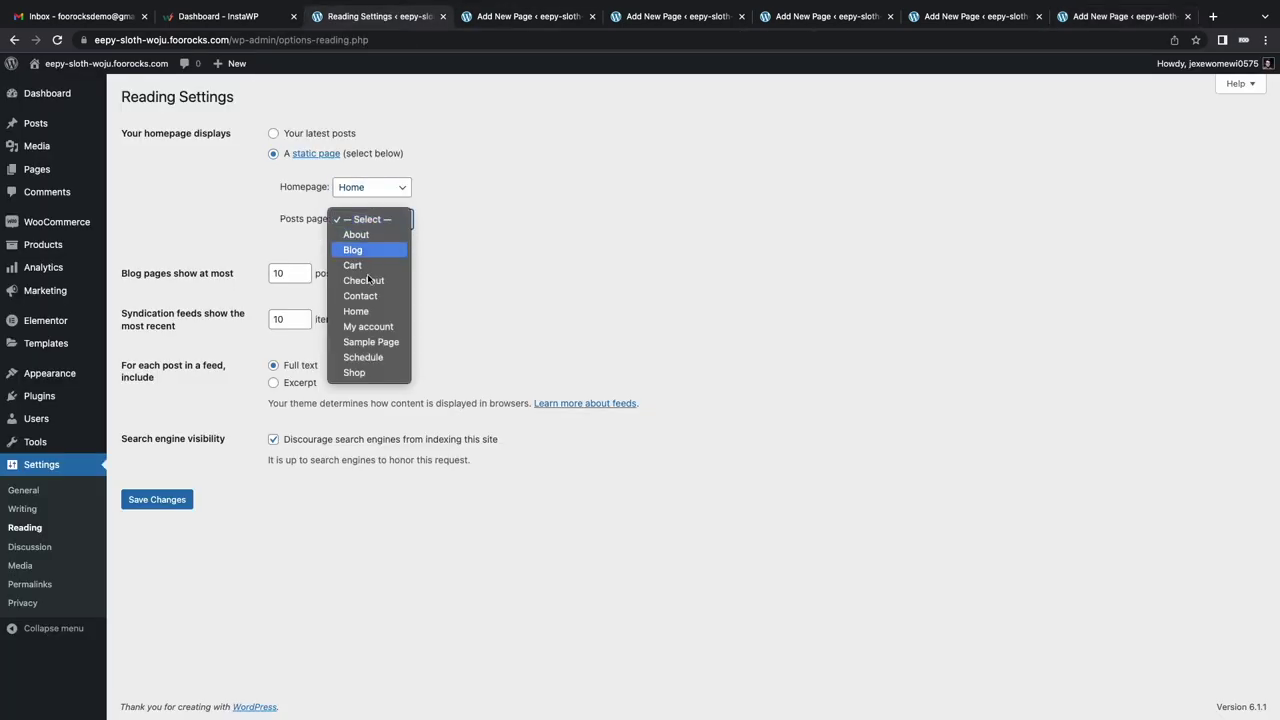
Make Blog the posts page, move Blog below My account, and assign Main Menu as Primary Menu
left_click(355, 250)
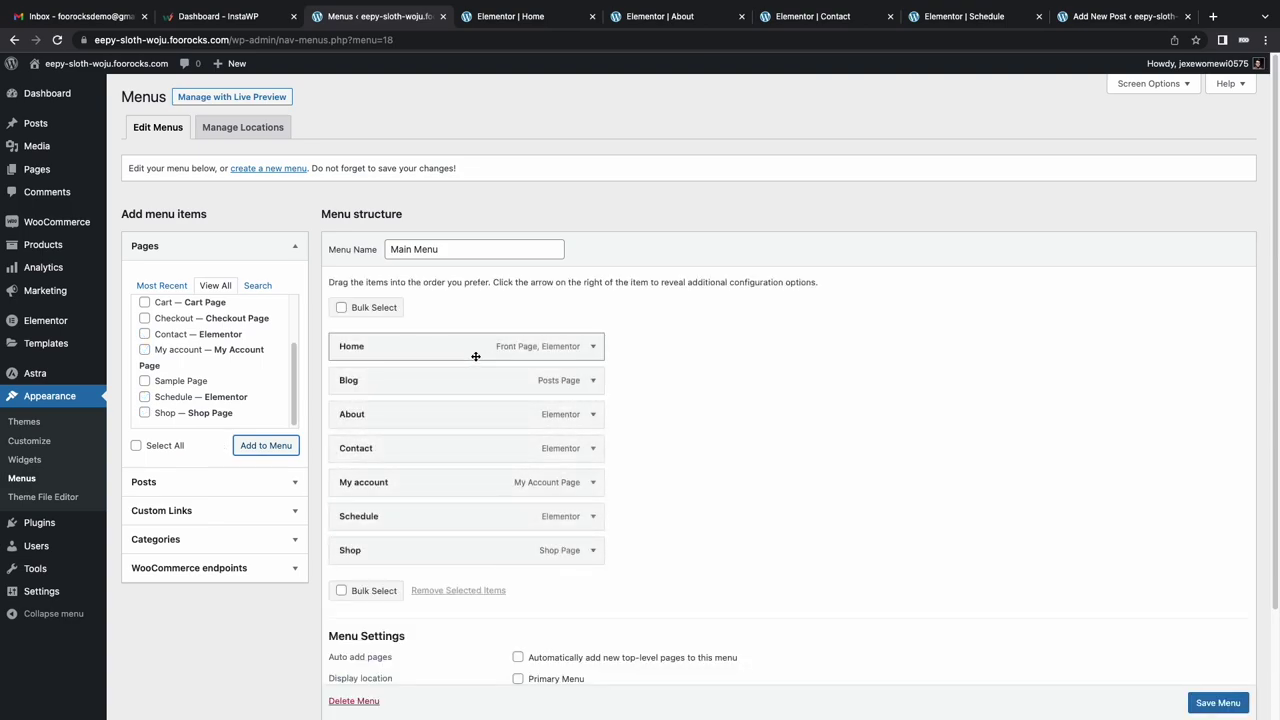
left_click_drag(441, 388, 441, 492)
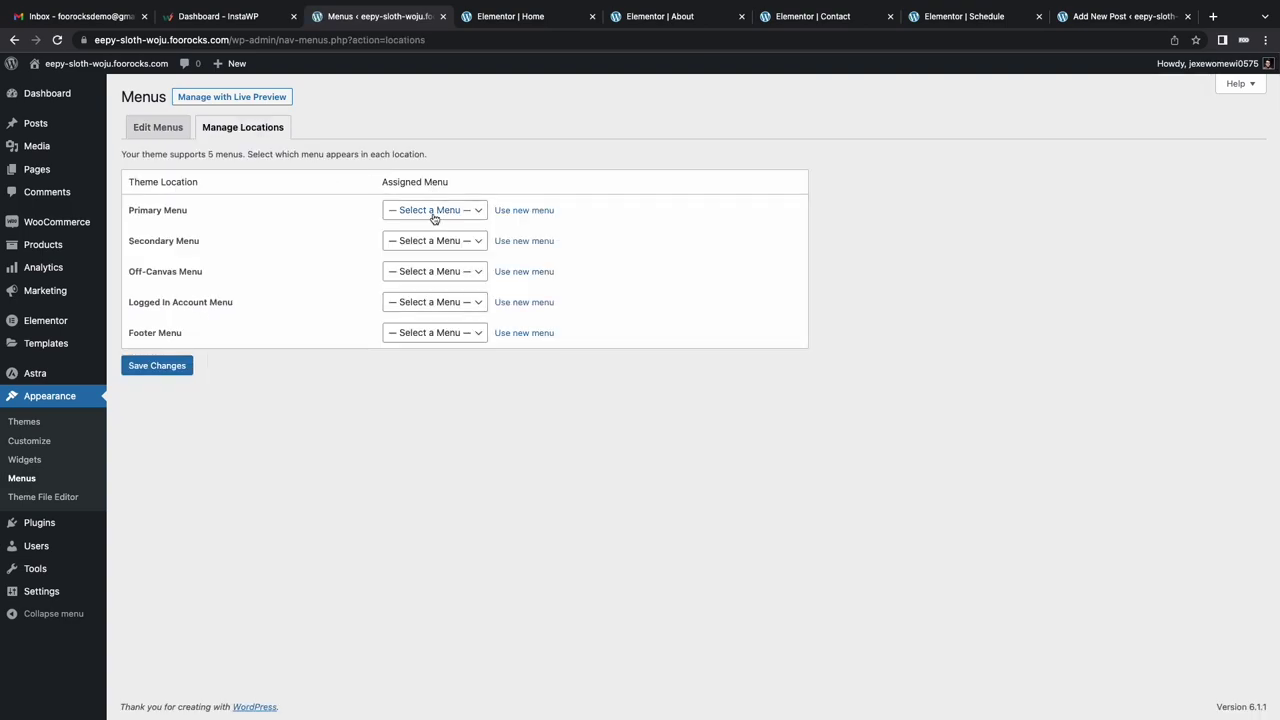
left_click(434, 210)
left_click(420, 223)
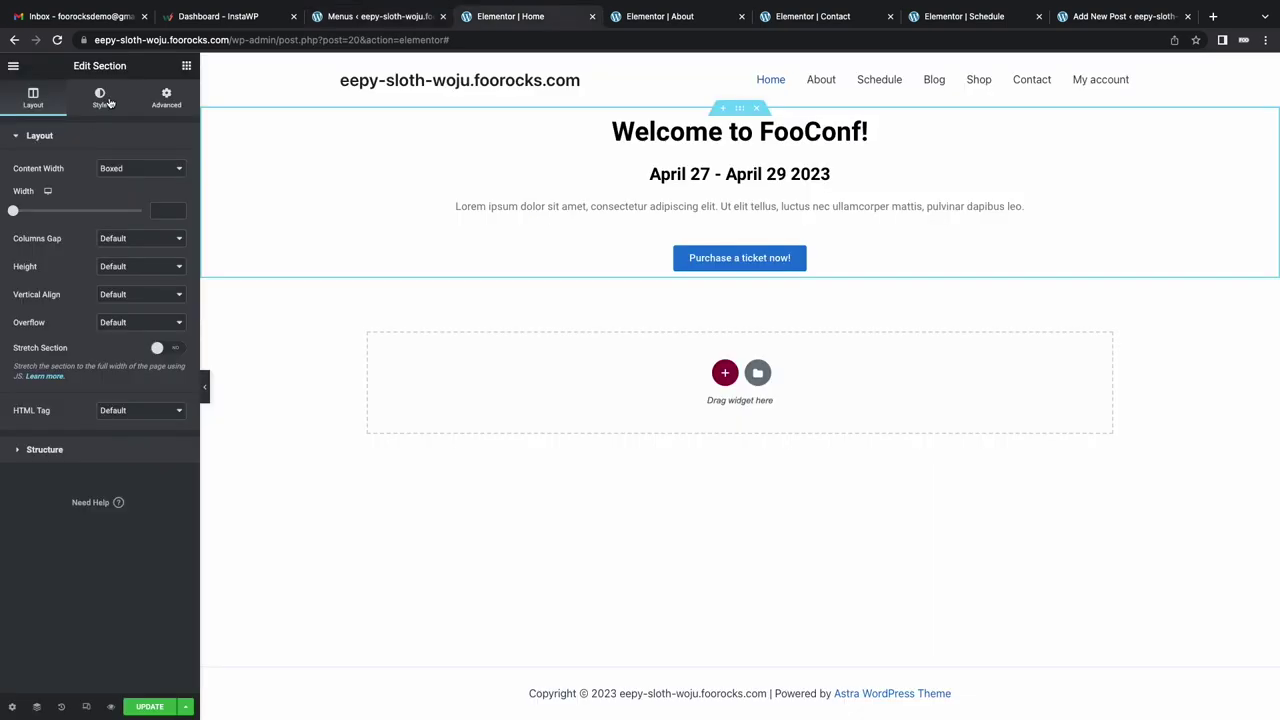
Give the Home page section the conference photo as its background image
left_click(100, 98)
left_click(123, 197)
left_click(208, 325)
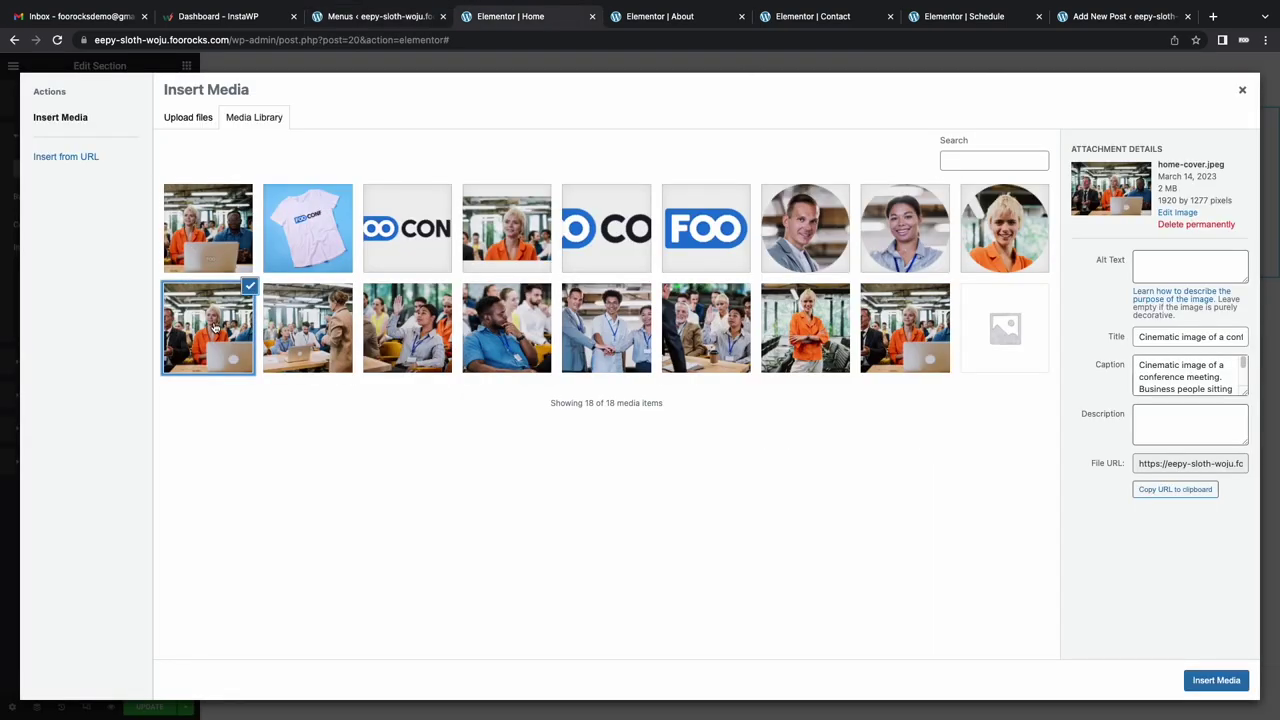
left_click(35, 100)
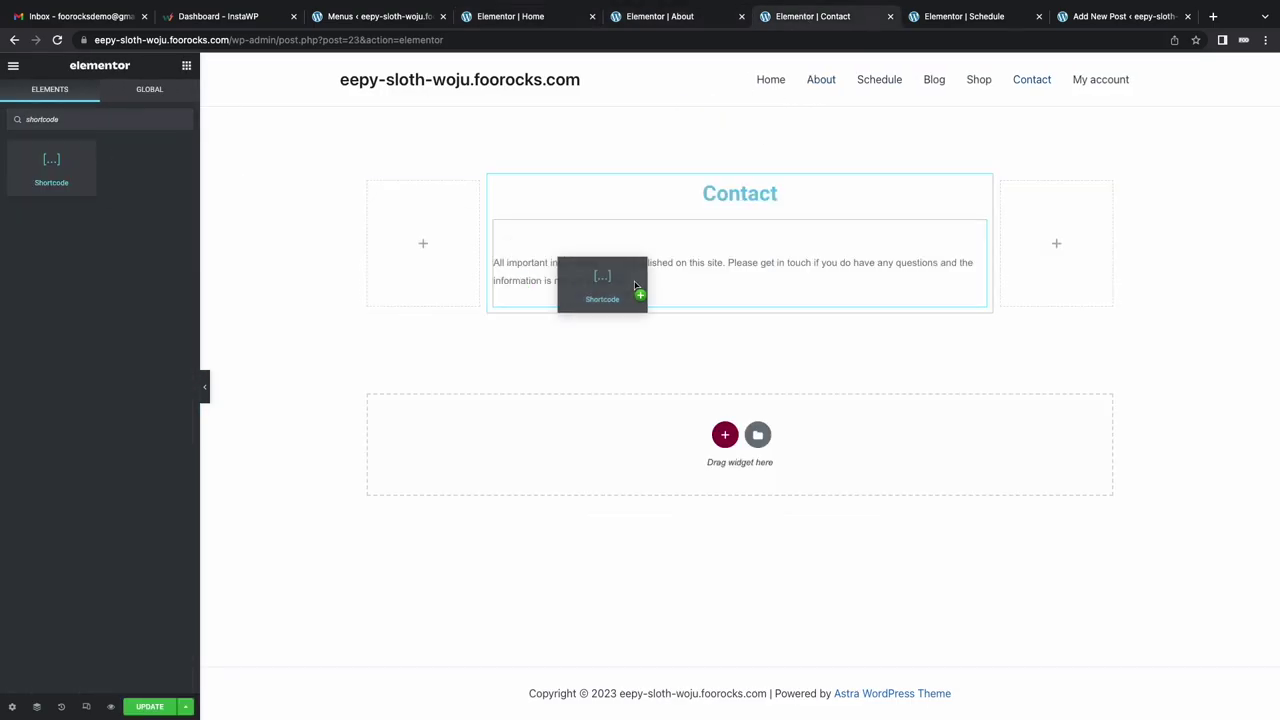
Add a Shortcode widget on Contact with the Contact Form 7 shortcode, then publish the post
left_click_drag(640, 294, 745, 300)
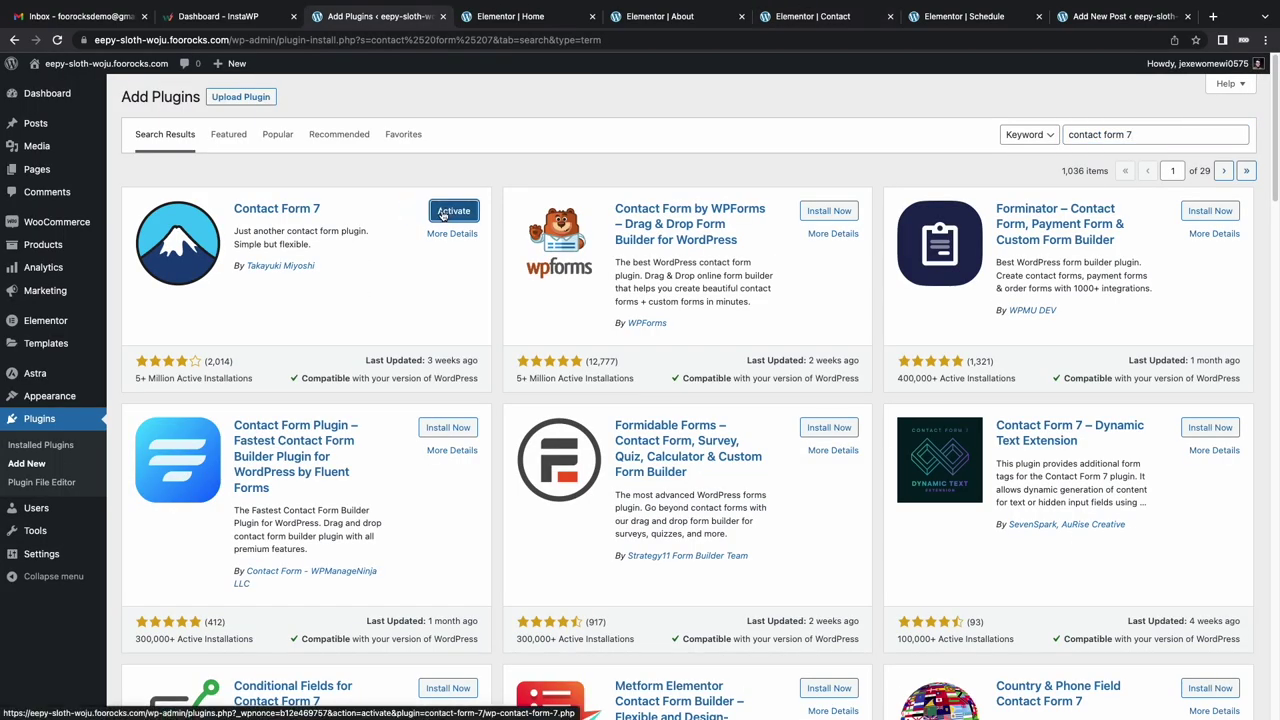
left_click(452, 211)
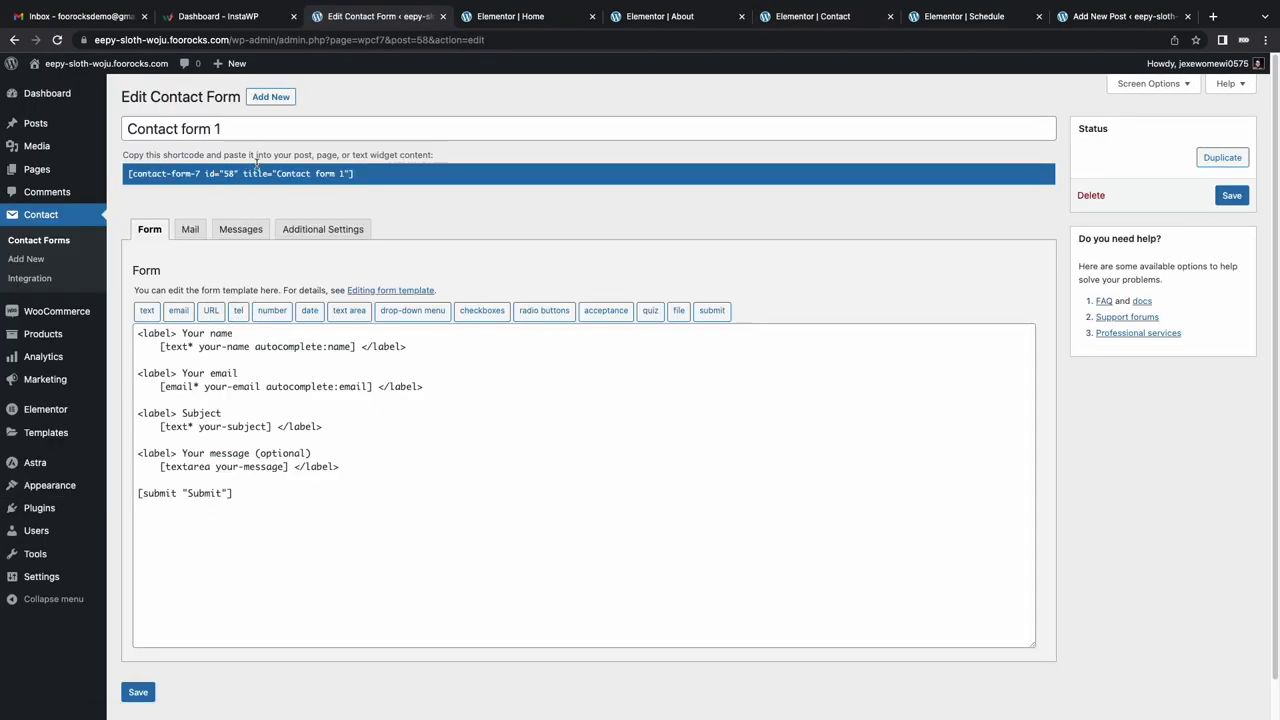
left_click(300, 176)
key("ctrl+c")
left_click(812, 16)
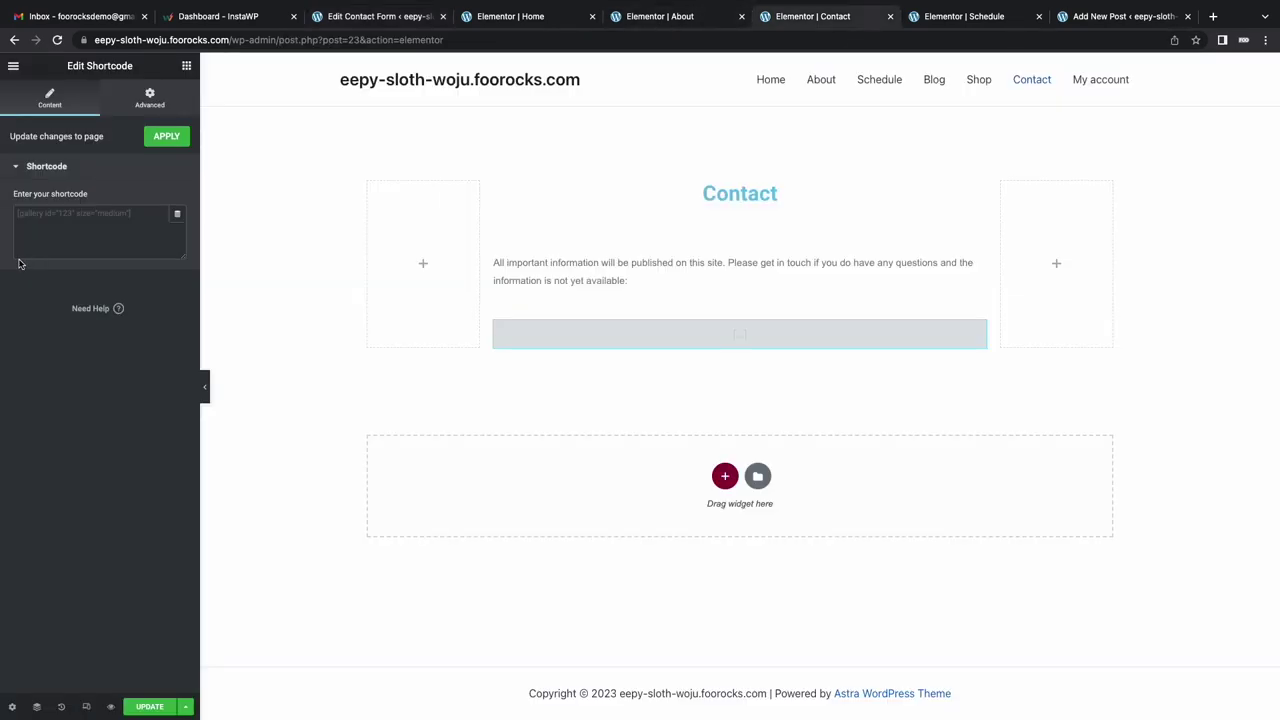
key("ctrl+v")
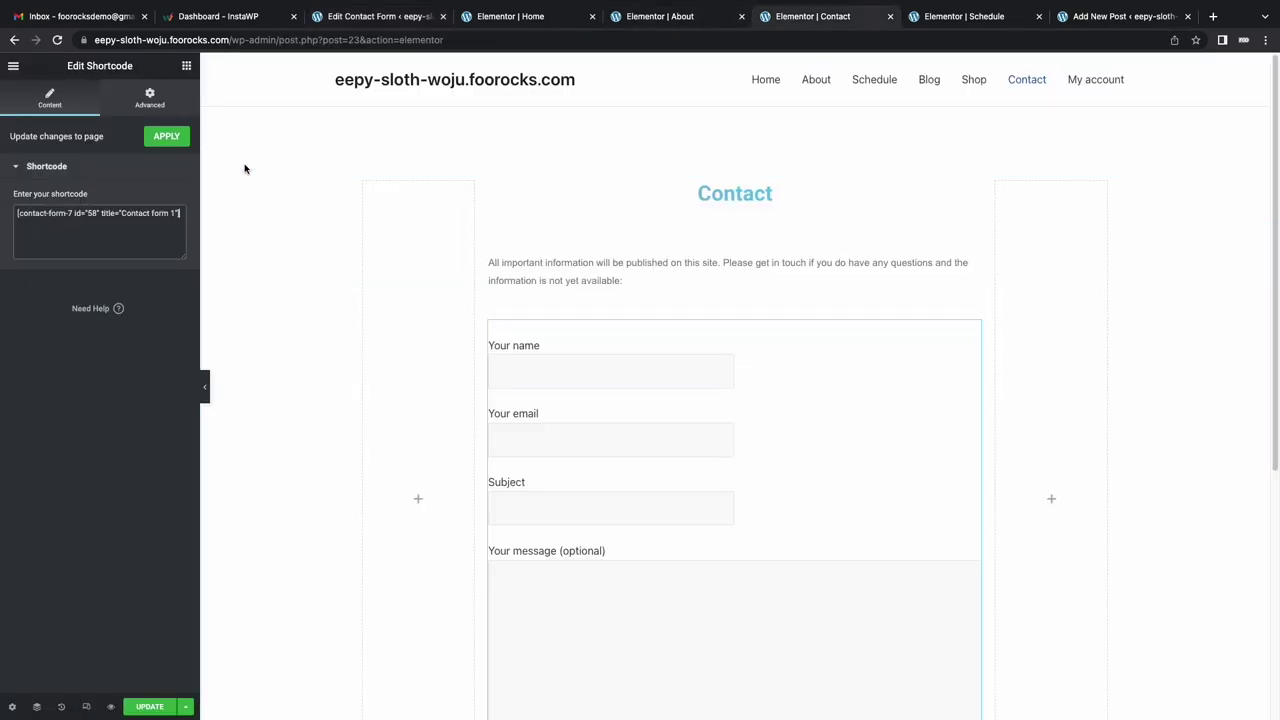
key("ctrl+Tab")
key("ctrl+Tab")
left_click(1143, 75)
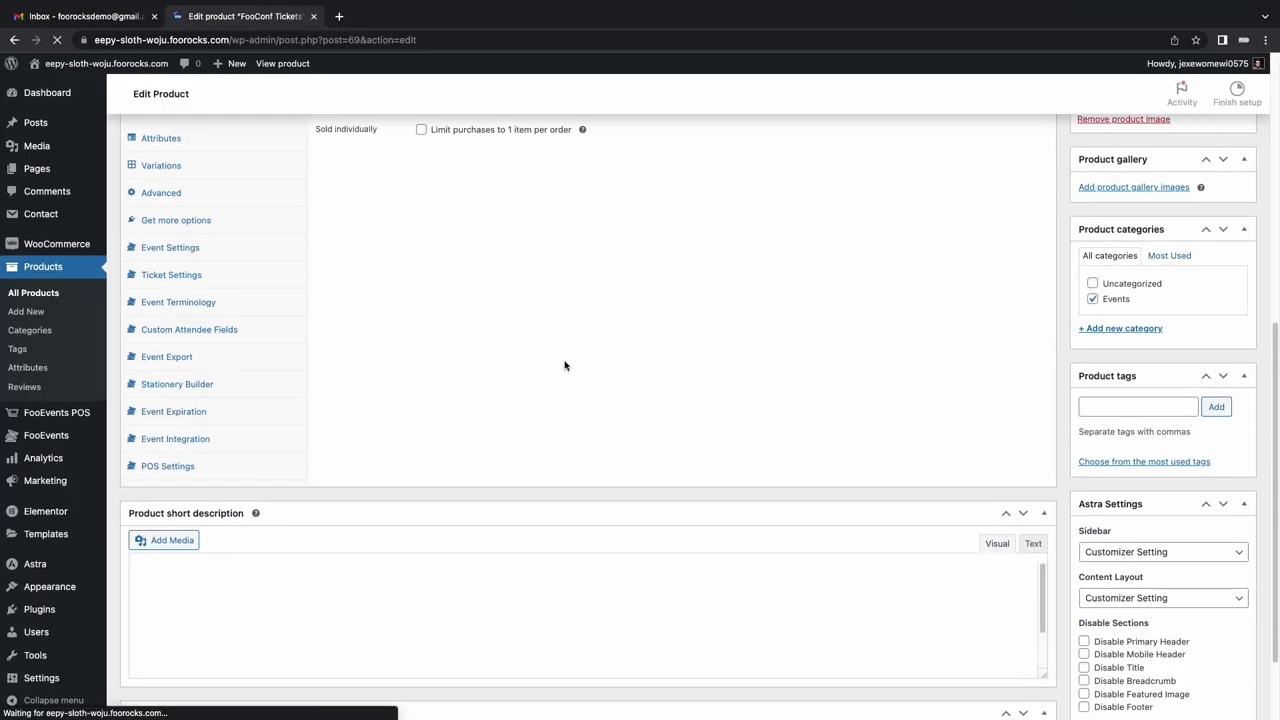
Make FooConf Tickets a 3-day event on selected days starting April 27, 2023
left_click(170, 287)
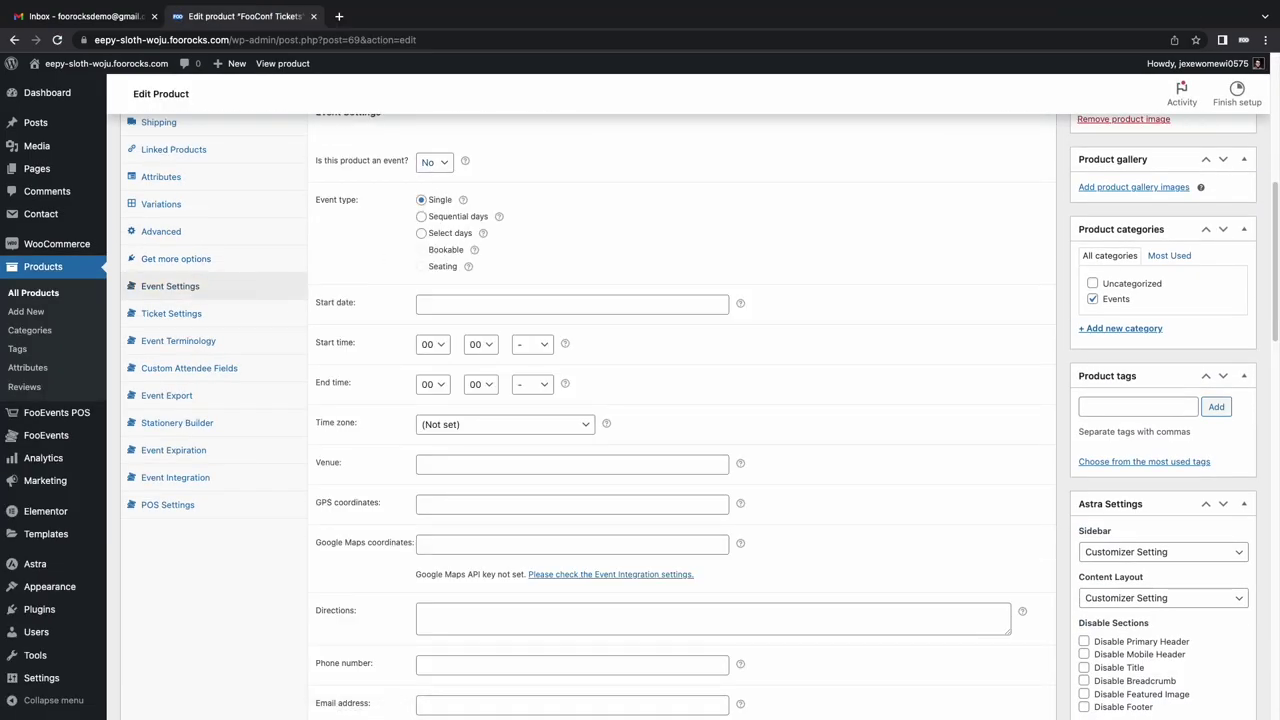
left_click(447, 234)
left_click(433, 304)
left_click(433, 336)
left_click(497, 344)
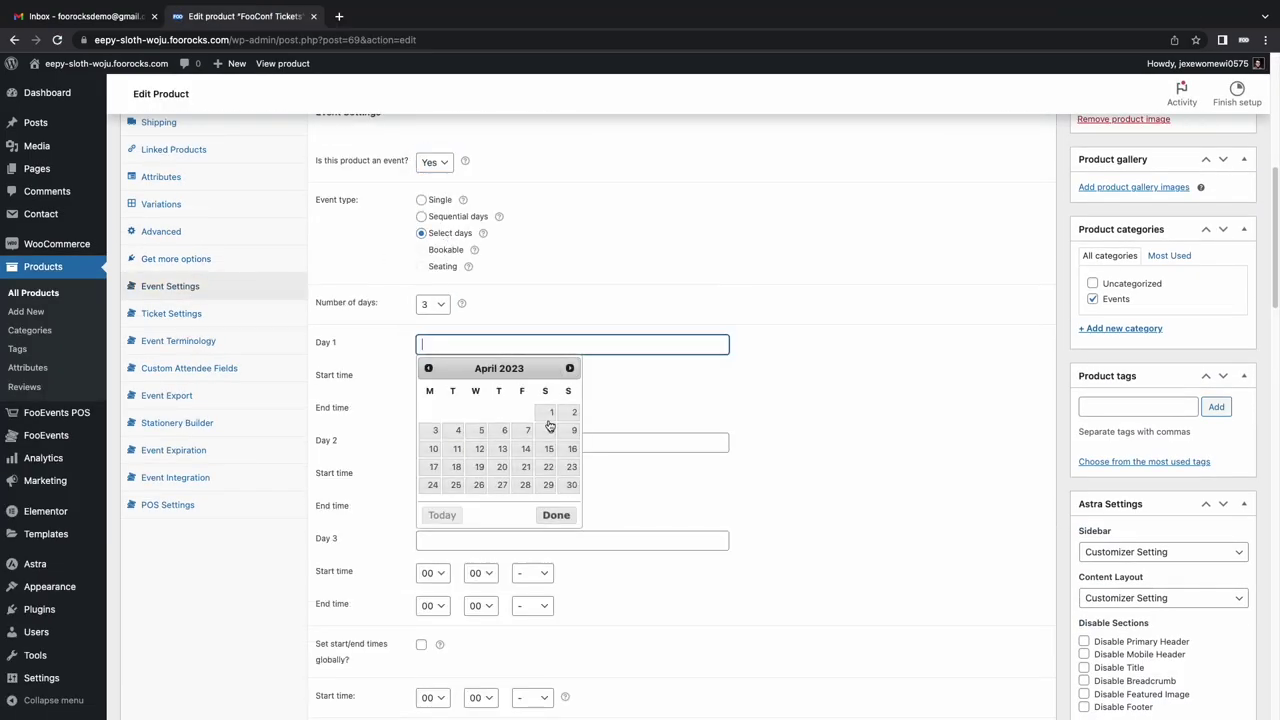
left_click(502, 485)
left_click(540, 442)
left_click(569, 466)
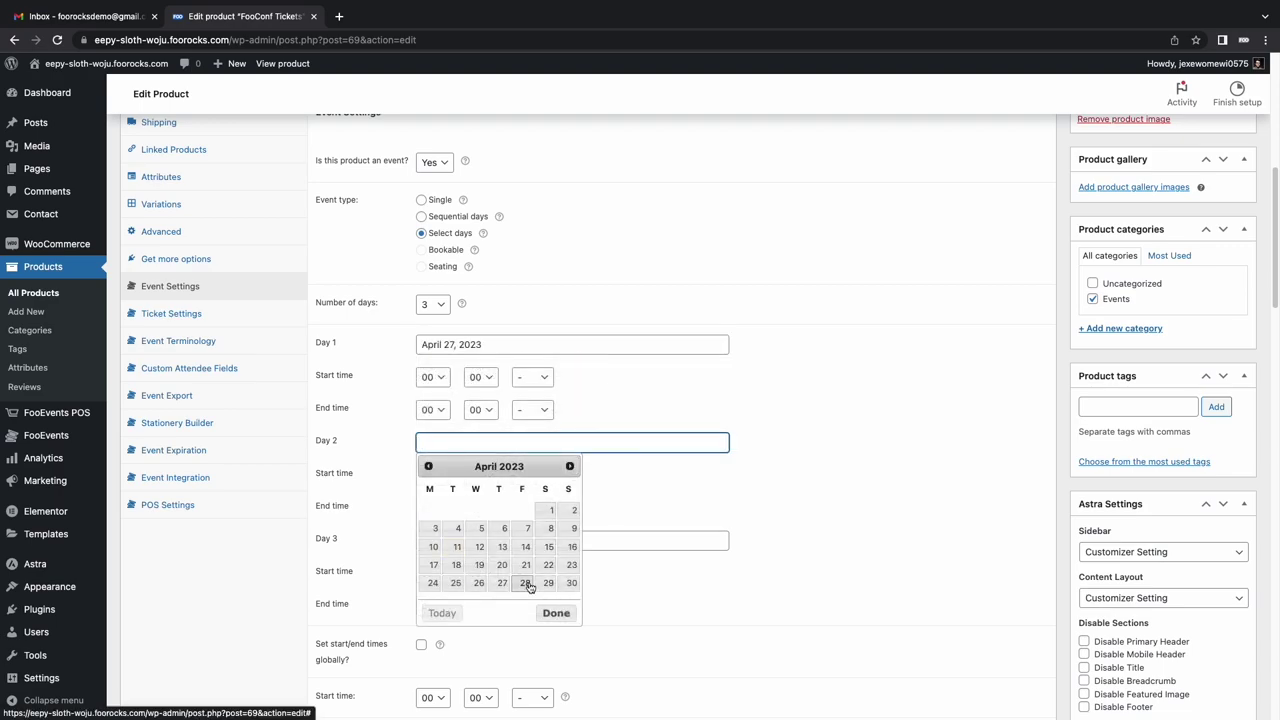
left_click(529, 586)
left_click(547, 538)
left_click(571, 371)
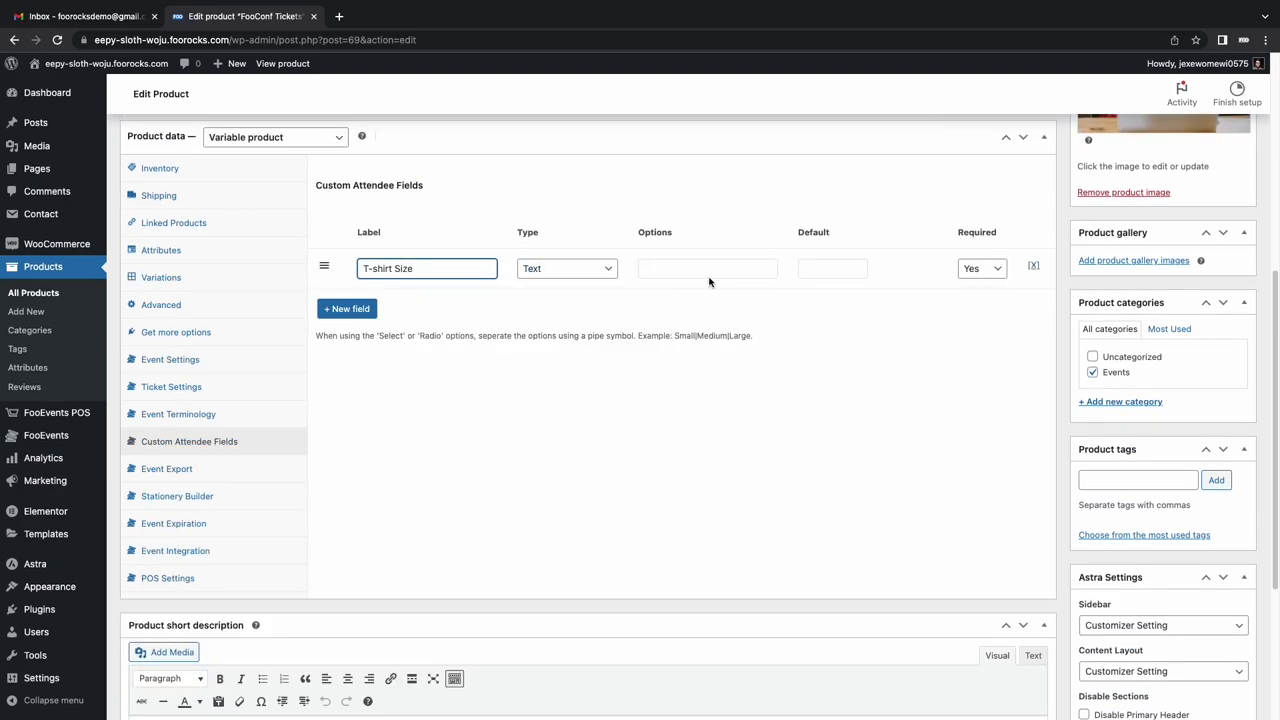
Add a T-shirt Size custom attendee field of type Select with size options
left_click(585, 270)
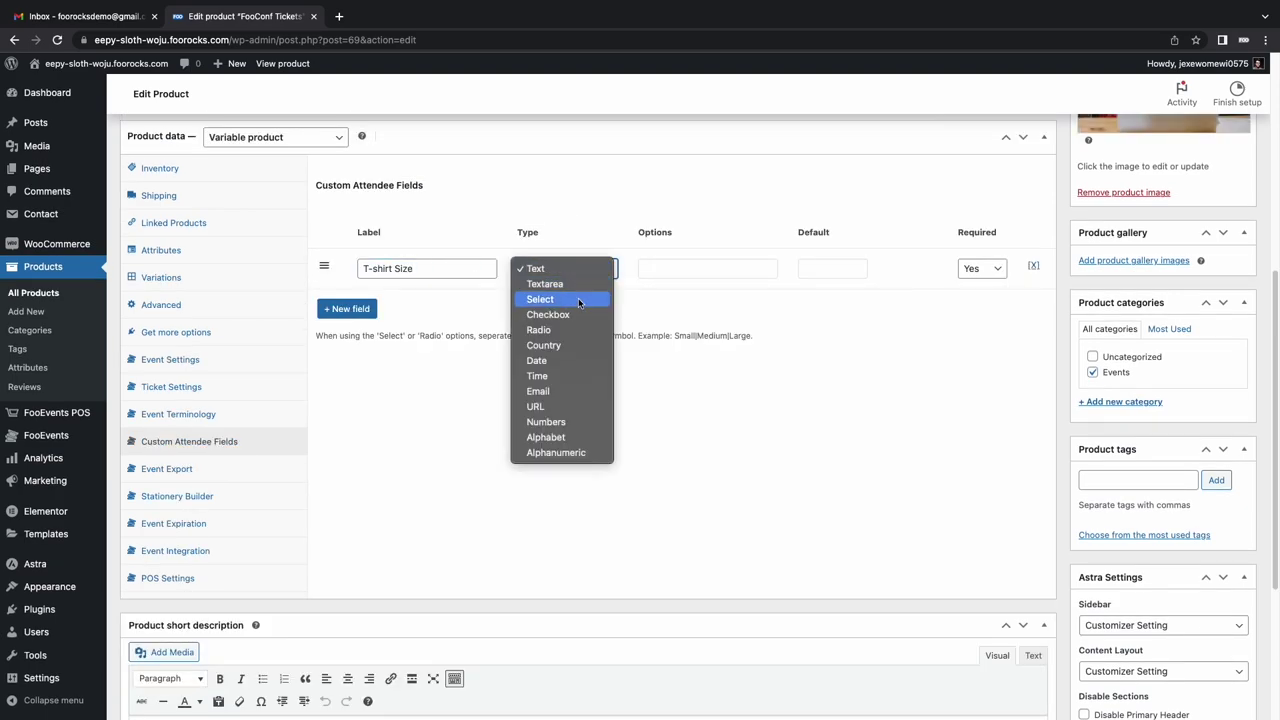
left_click(578, 302)
left_click(693, 266)
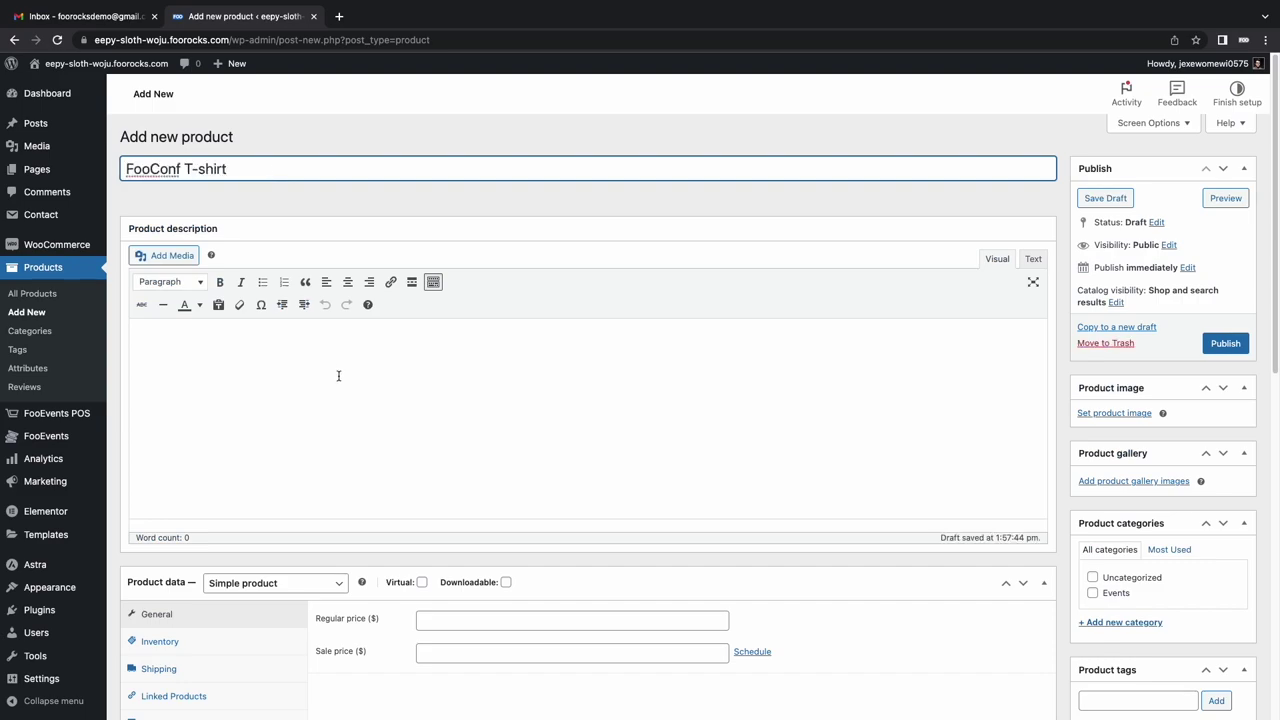
Give the FooConf T-shirt its descriptions as a variable product, then install and activate WP Mail SMTP
left_click(338, 376)
key("ctrl+v")
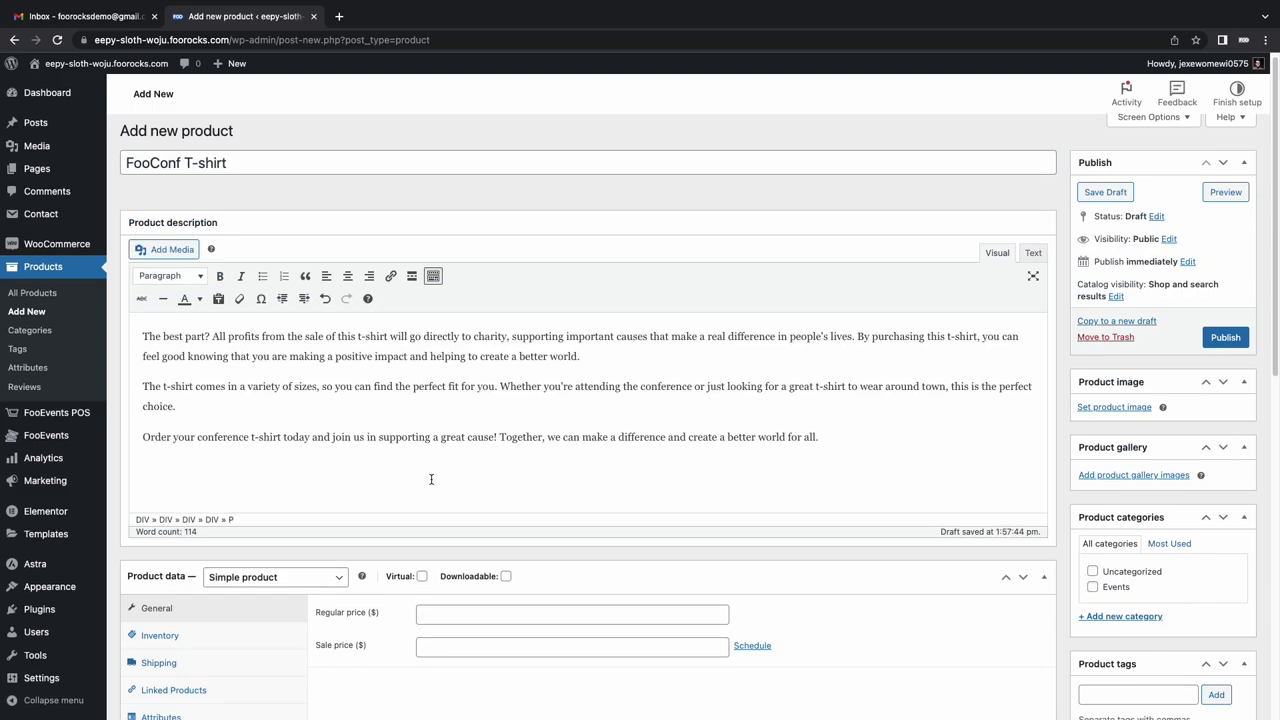
scroll(429, 477, "down", 15)
left_click(340, 534)
type("Introducing our FooConf t-shirt, the perfect way to support a great cause while looking stylish and feeling comfortable! Made from high-quality materials, this t-shirt features a classic design that is perfect for everyday wear.")
scroll(341, 370, "up", 5)
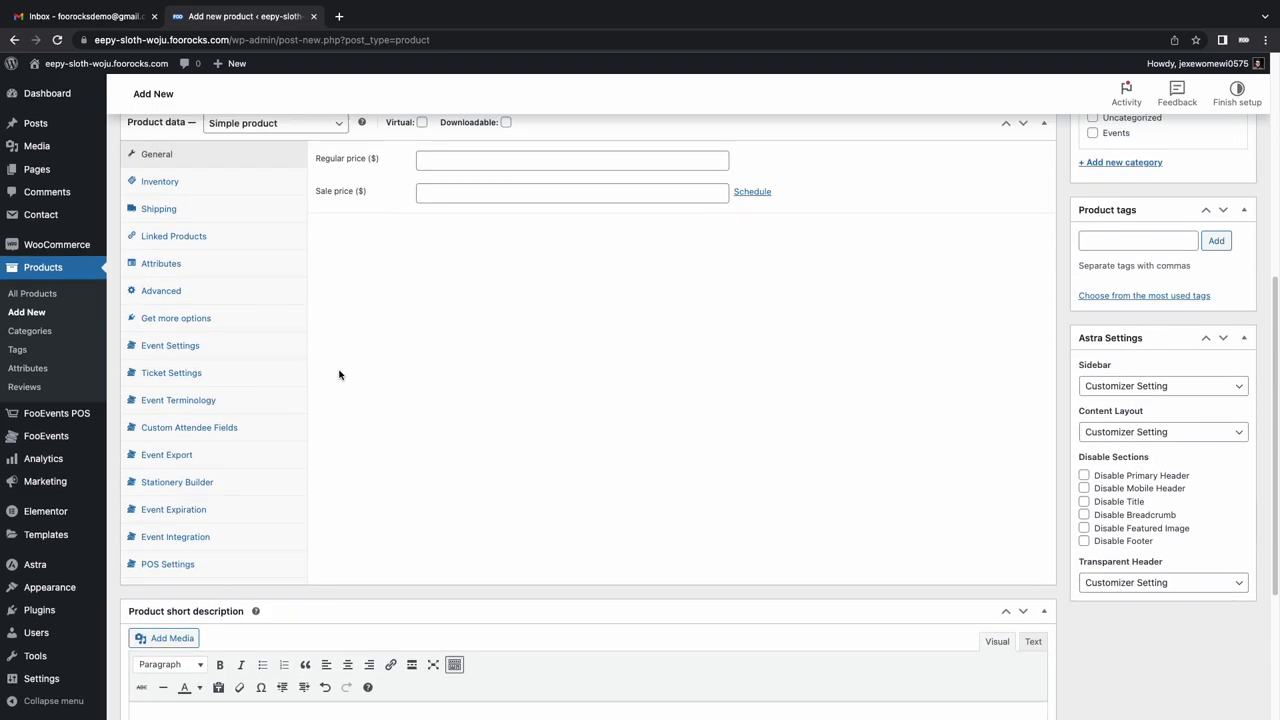
left_click(319, 415)
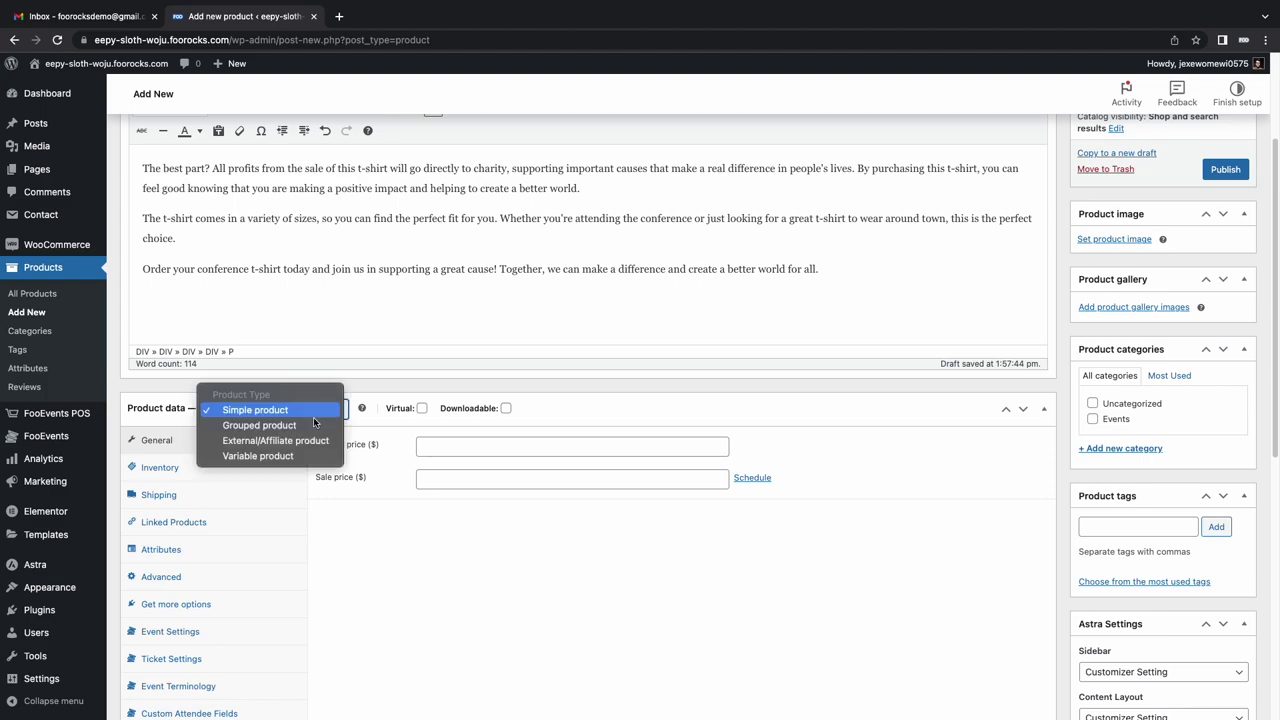
left_click(299, 456)
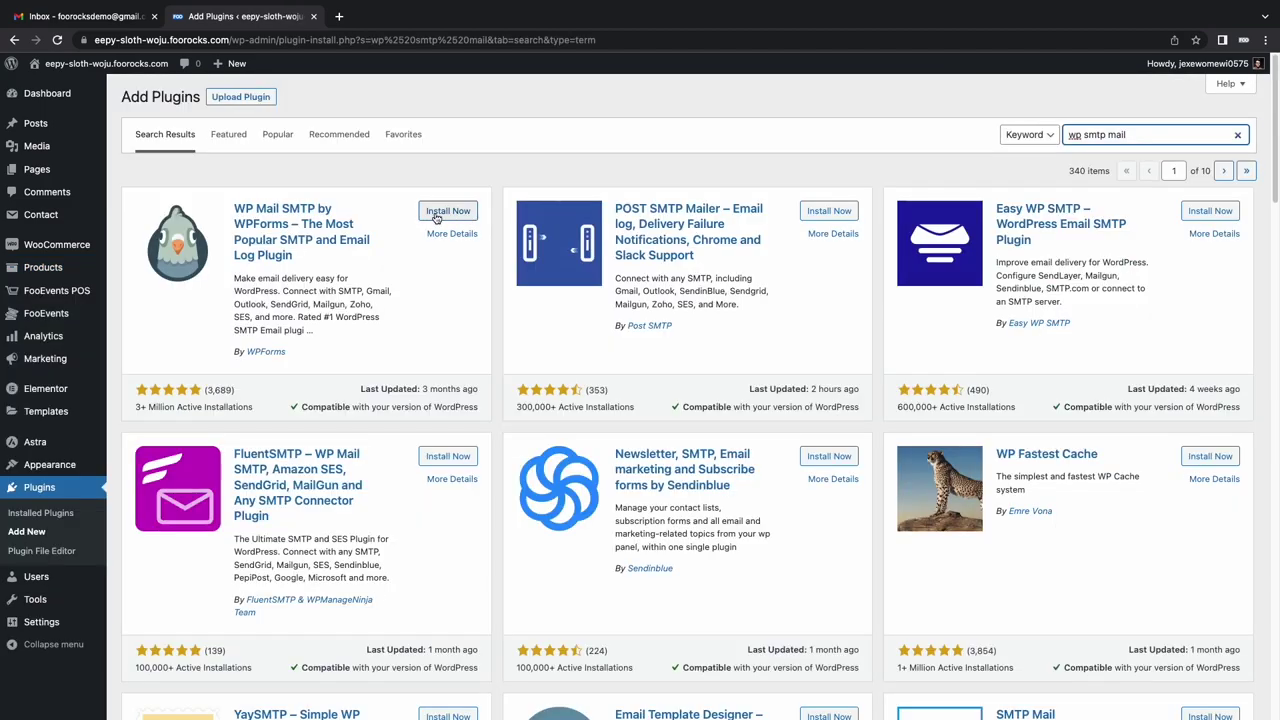
left_click(447, 211)
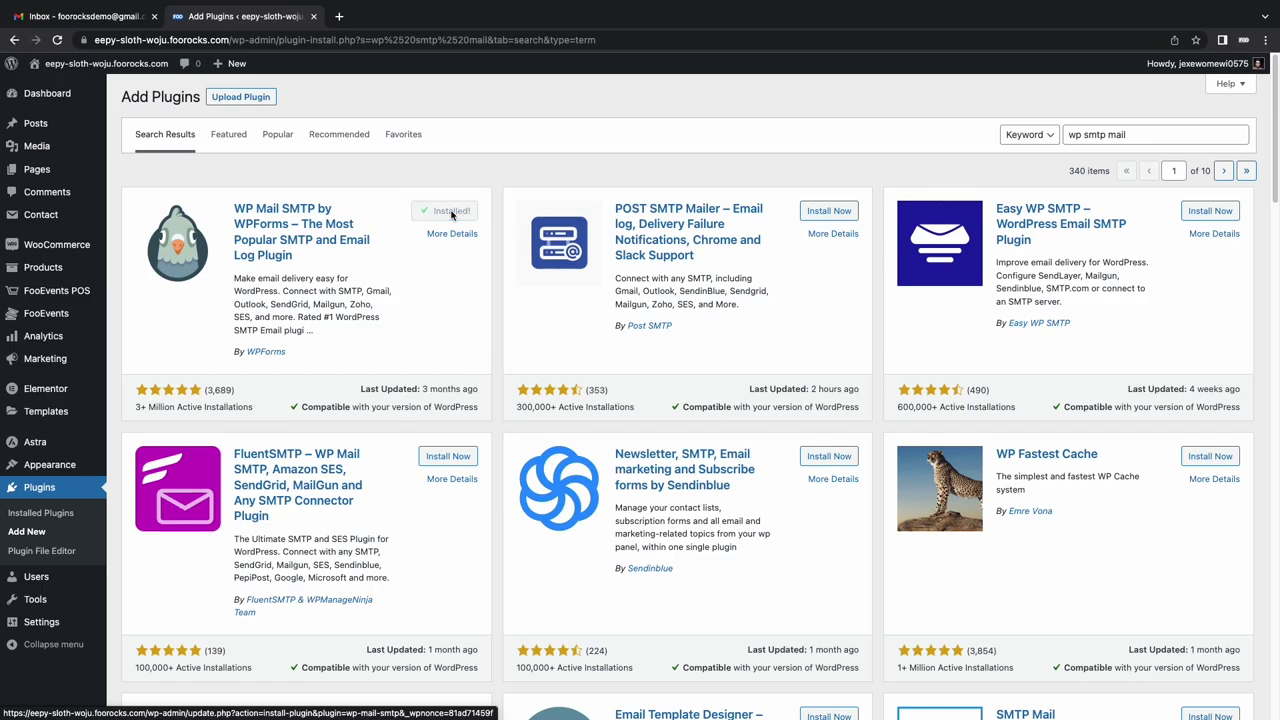
left_click(449, 211)
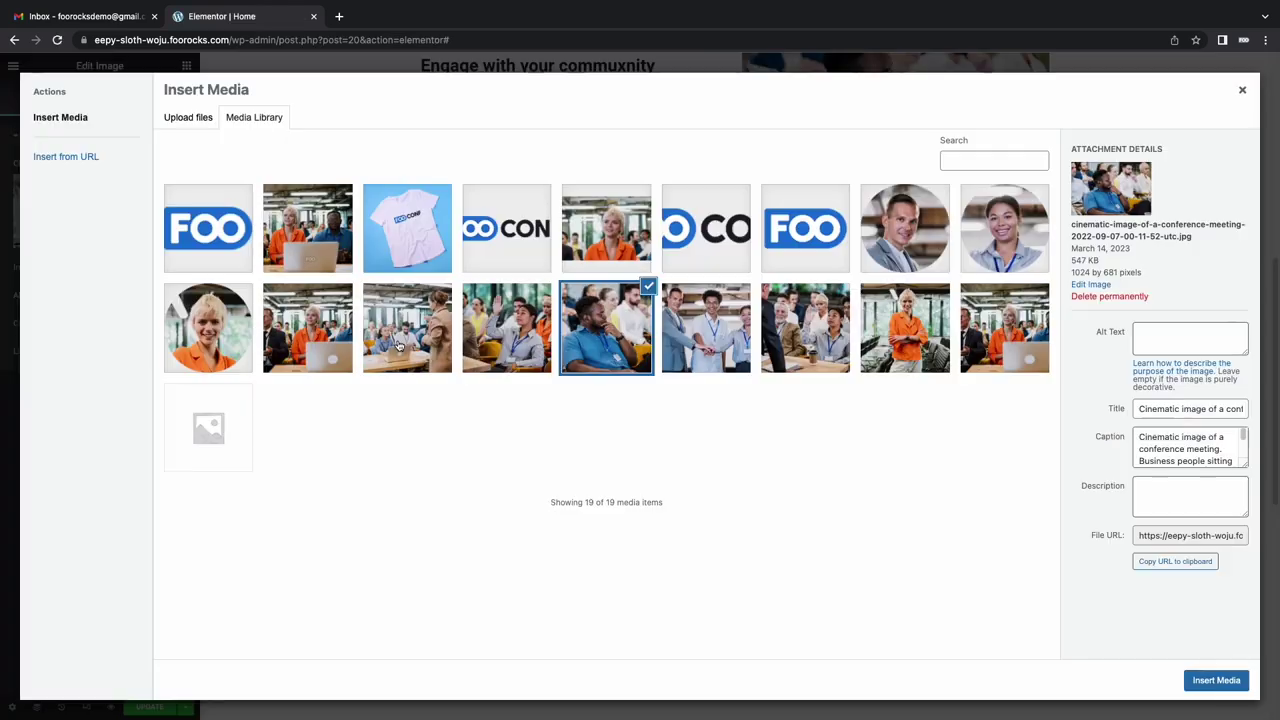
Use the woman-in-orange photo as the hero image and view the live homepage
left_click(932, 342)
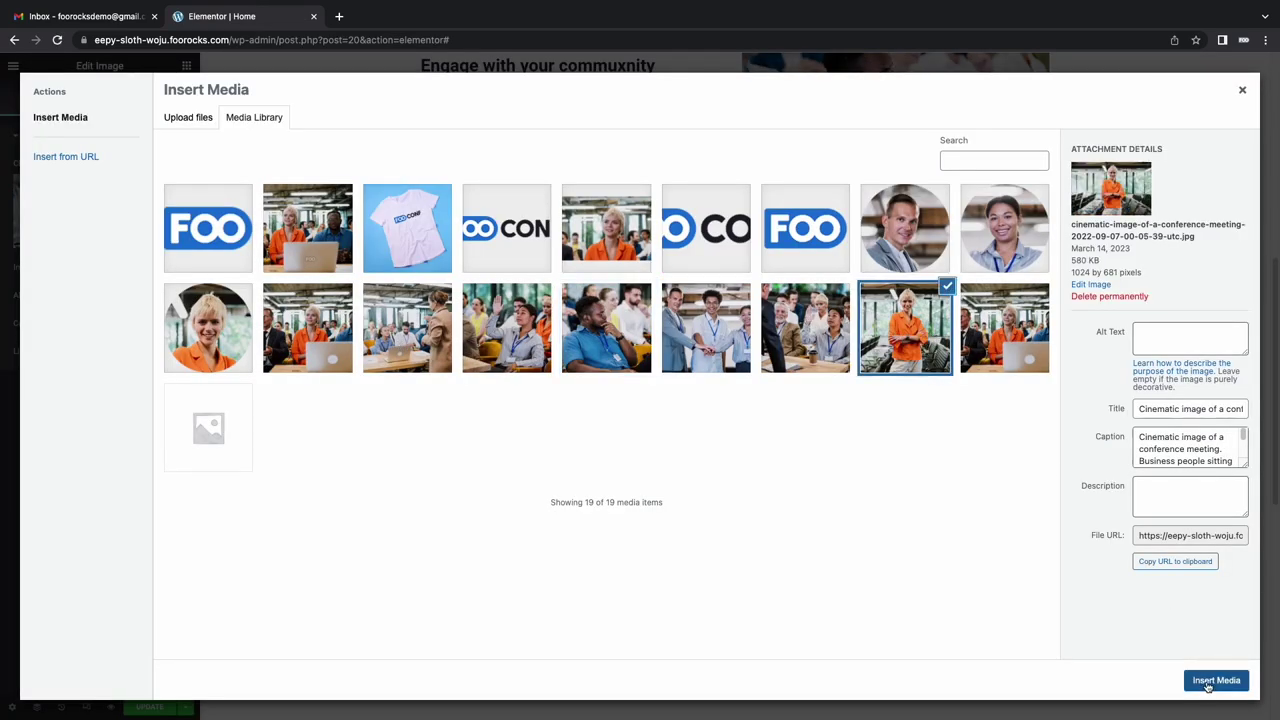
left_click(1216, 680)
scroll(993, 371, "up", 5)
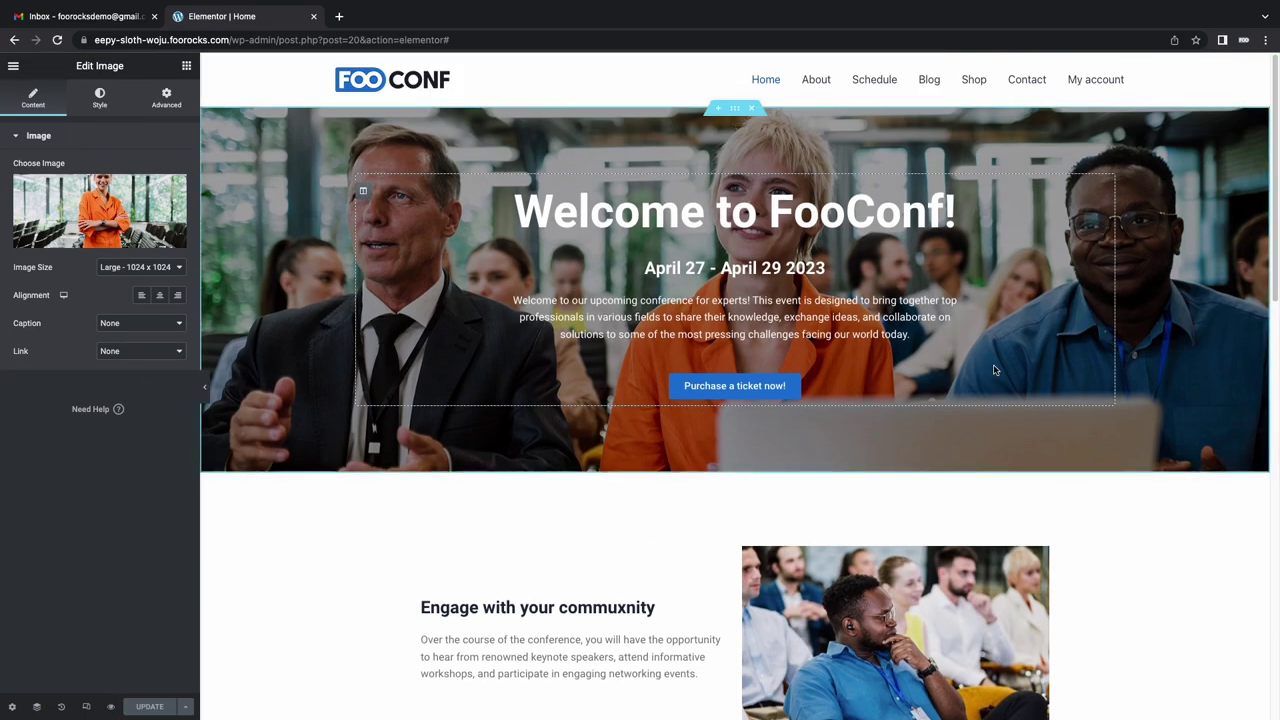
left_click(13, 66)
left_click(45, 371)
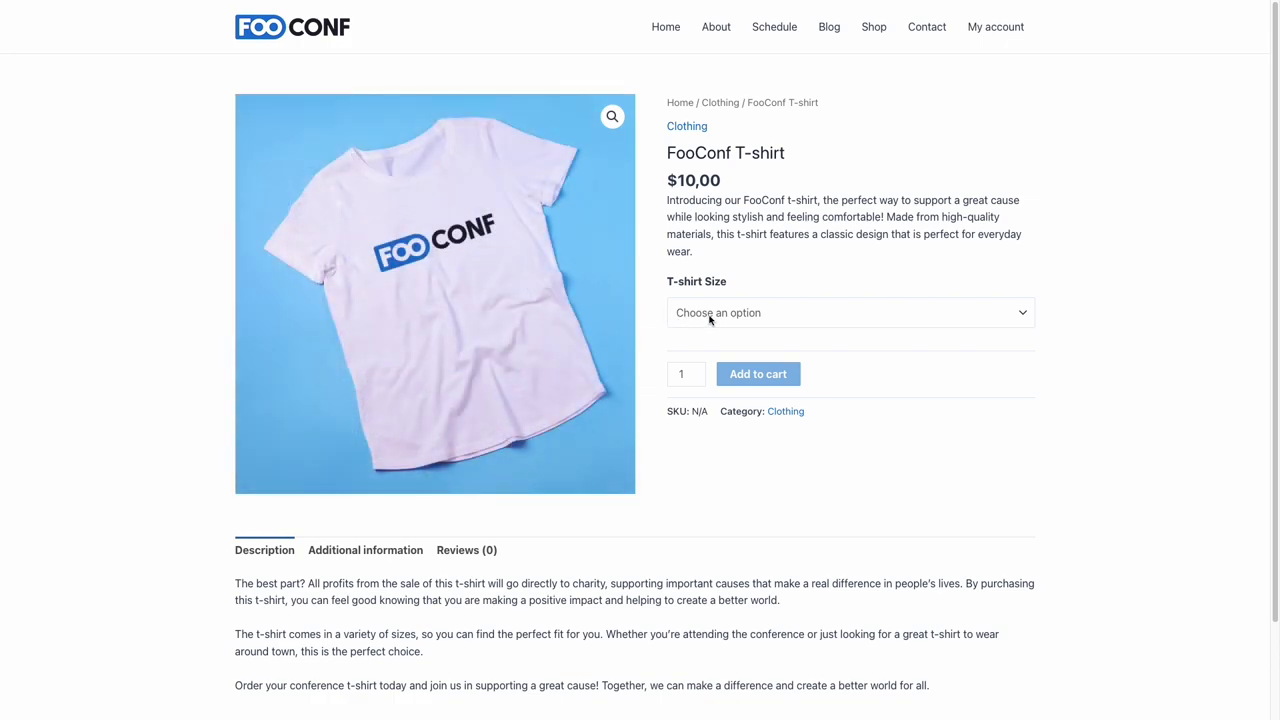
Add a size M FooConf T-shirt to the cart
left_click(711, 316)
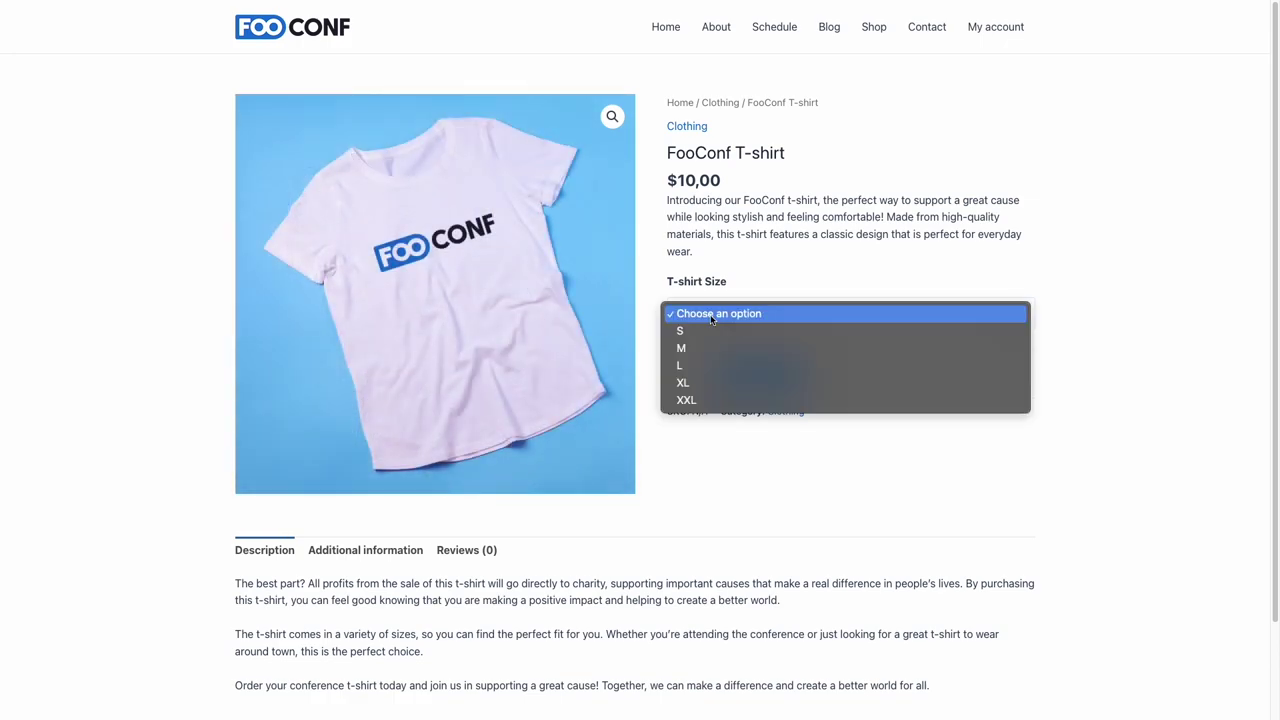
left_click(705, 343)
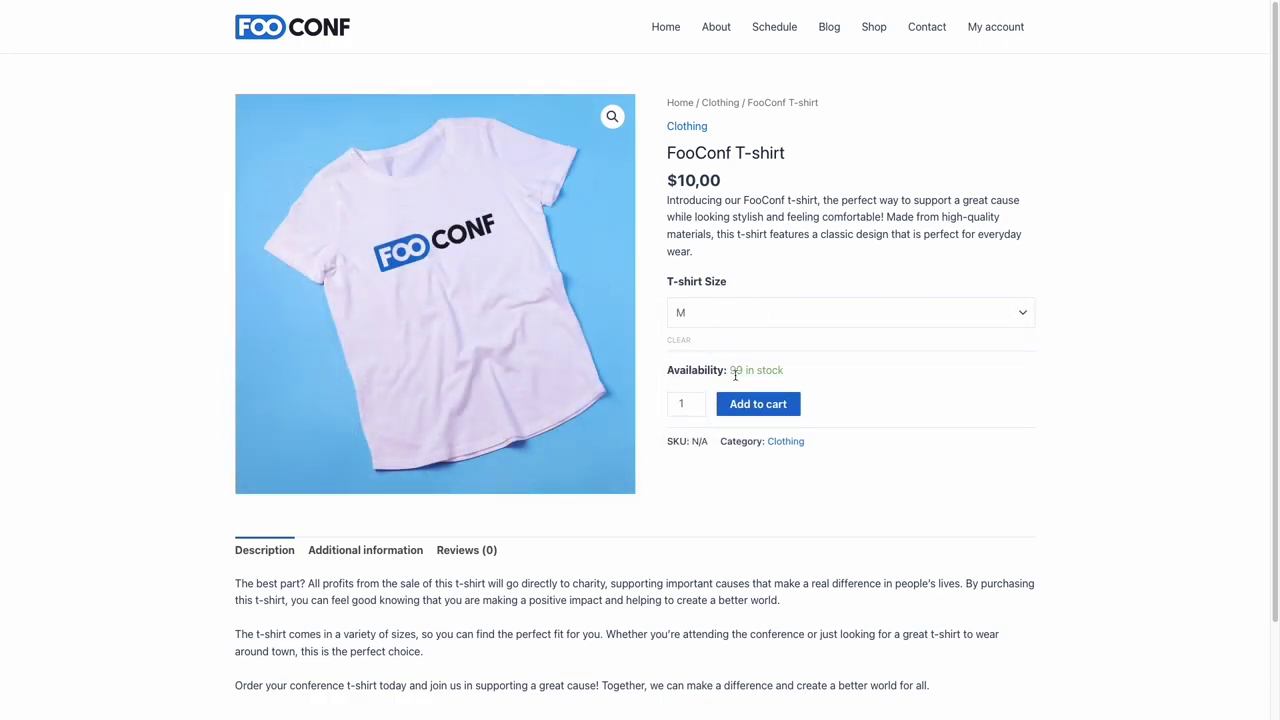
left_click(743, 405)
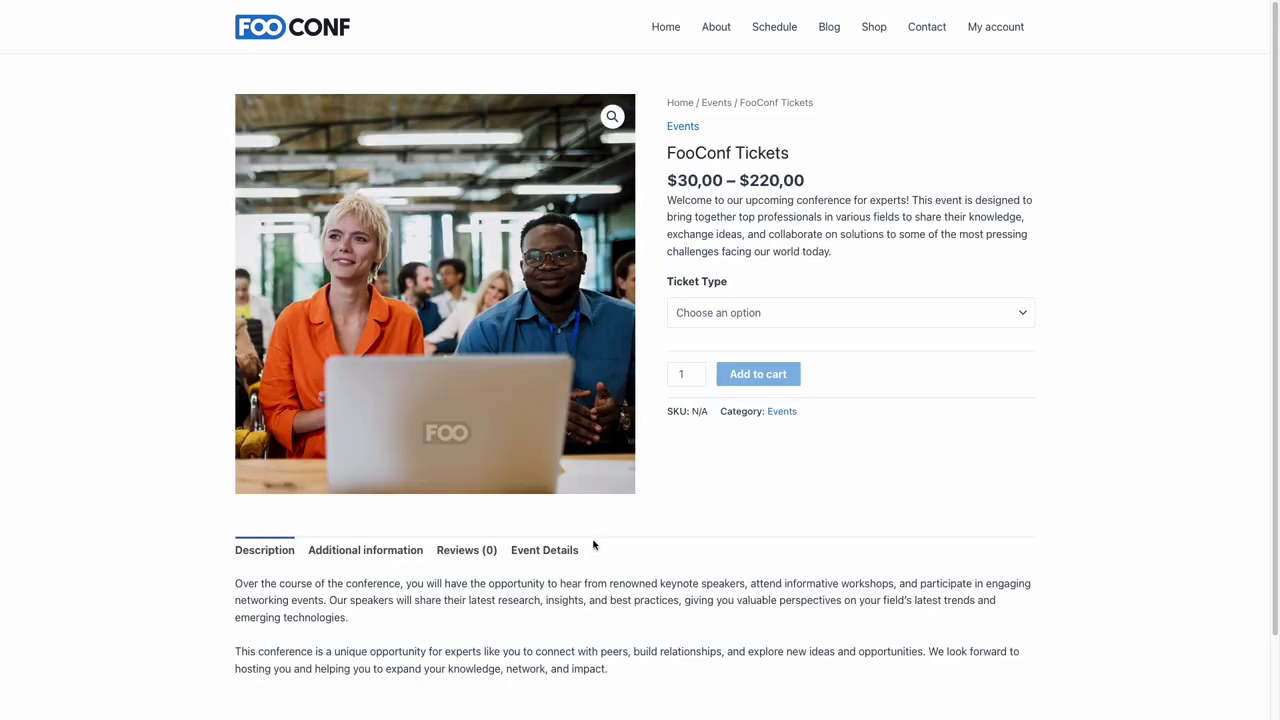
Add a Delegate FooConf ticket to the cart after checking the day-by-day schedule
left_click(545, 550)
scroll(663, 477, "down", 2)
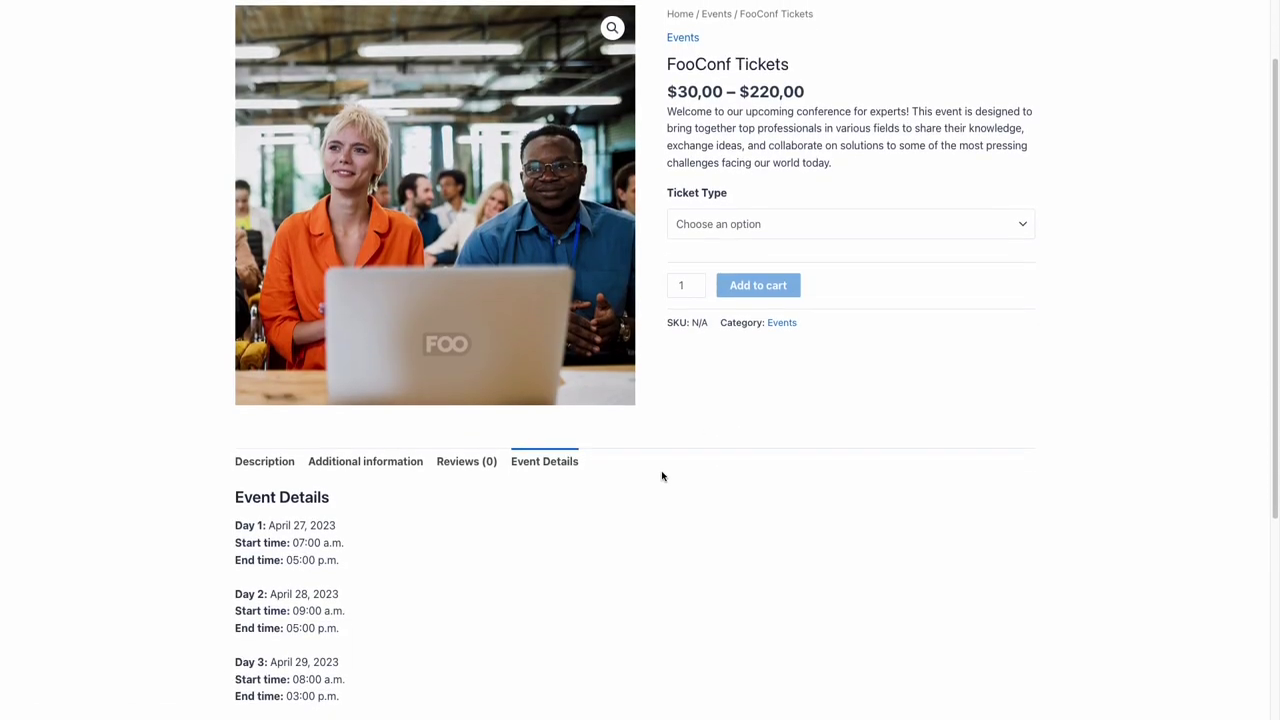
scroll(662, 475, "up", 2)
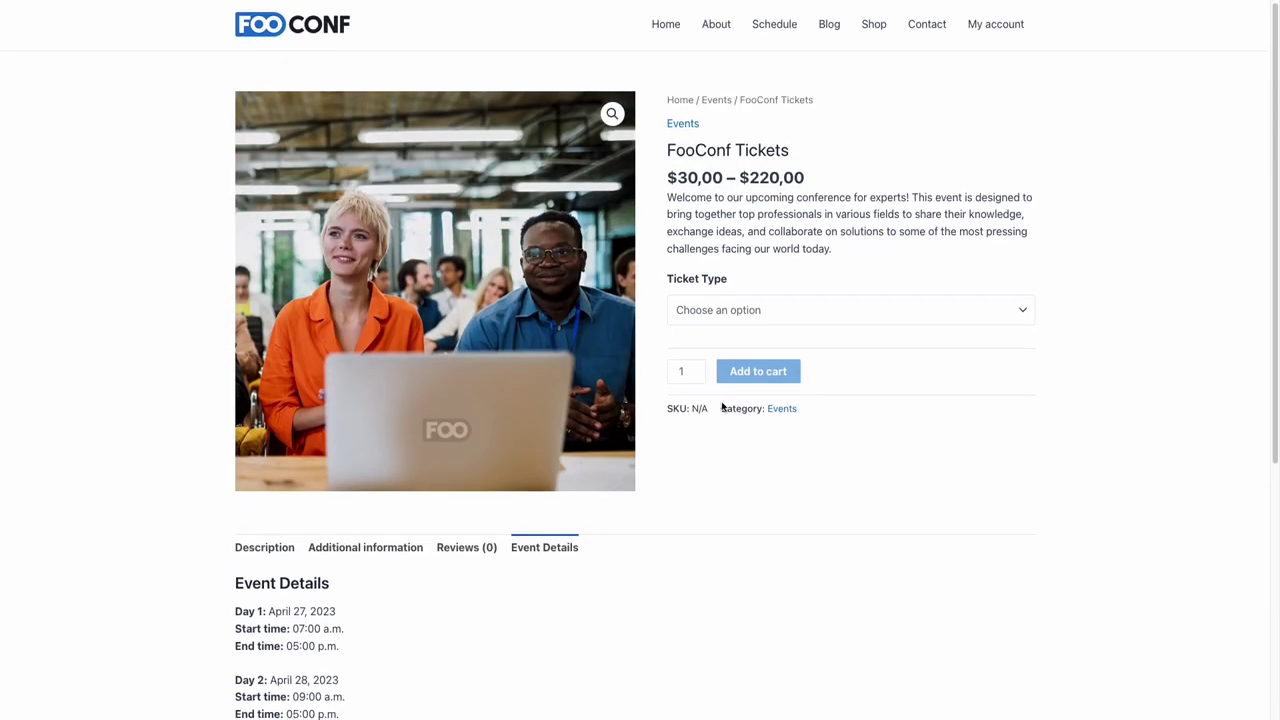
left_click(764, 318)
left_click(748, 328)
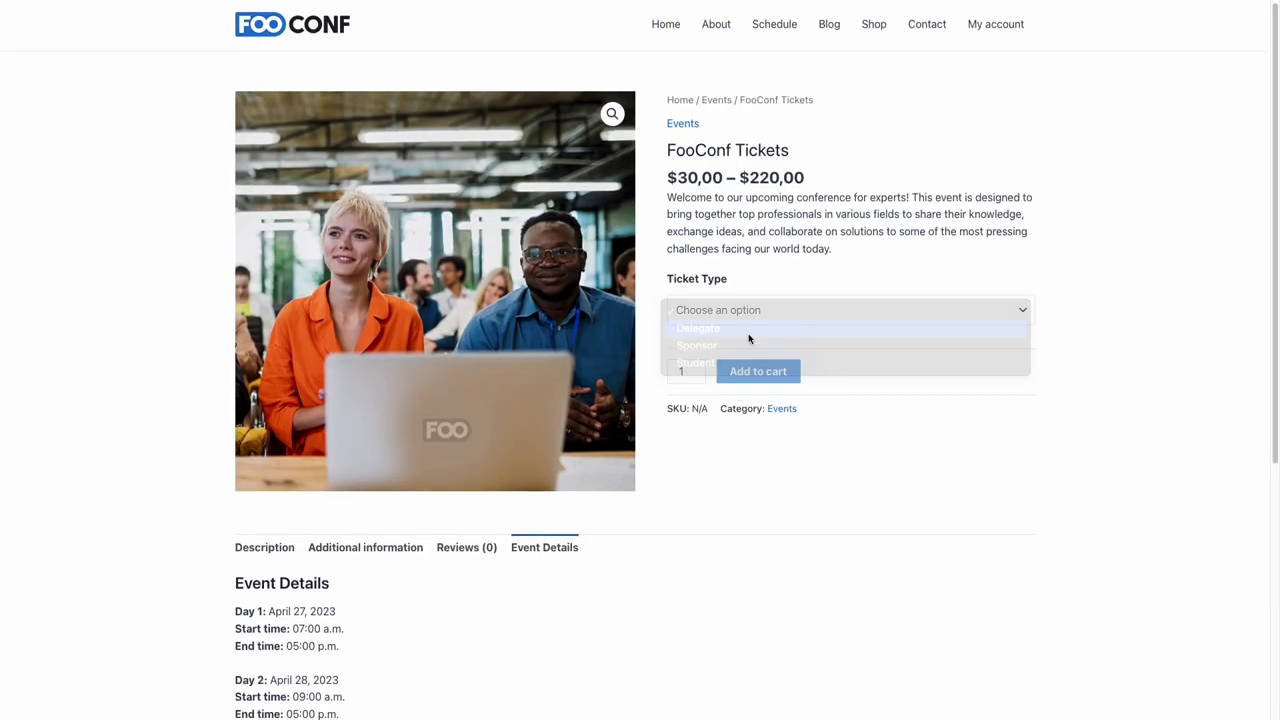
left_click(757, 421)
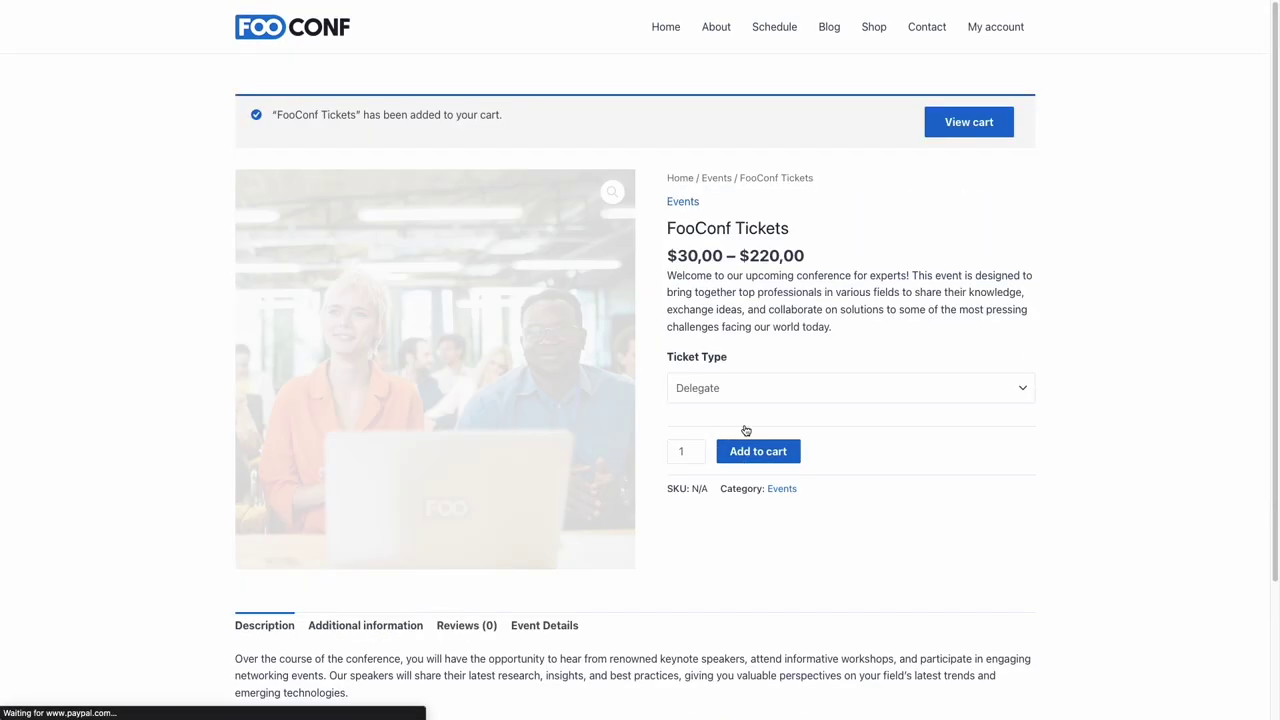
Go from the cart to the checkout page
left_click(947, 125)
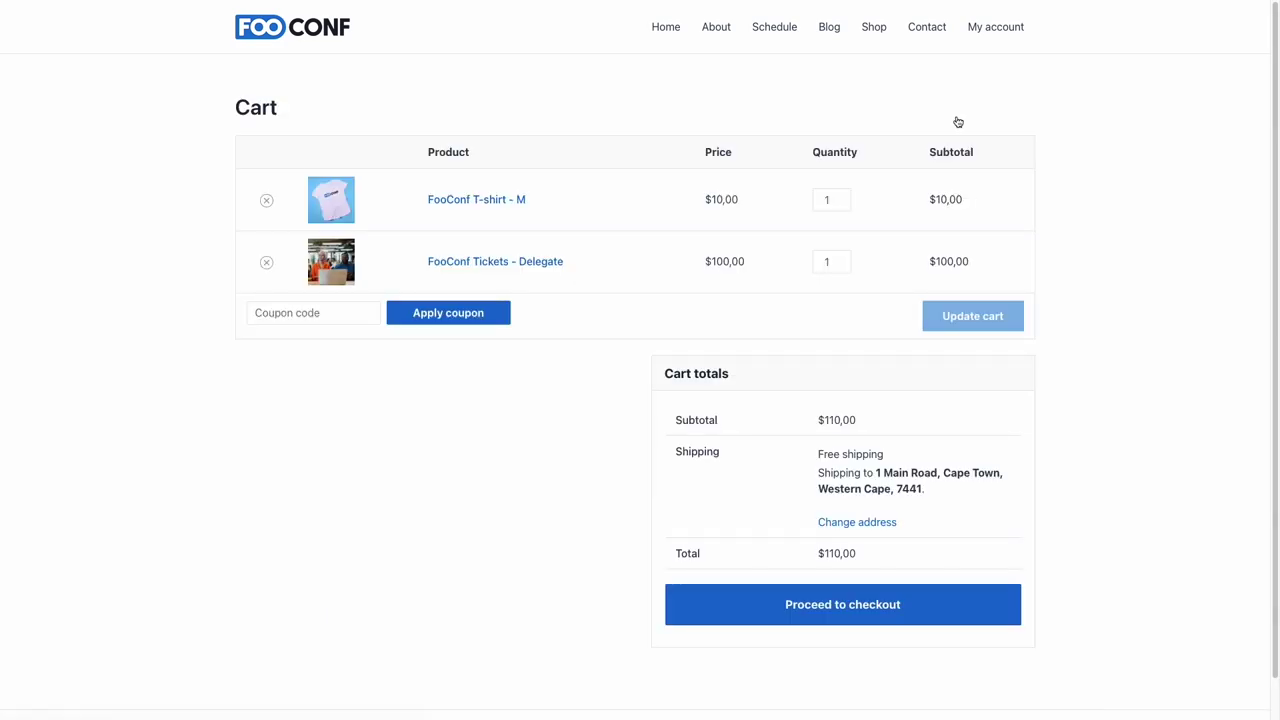
left_click(893, 605)
scroll(1223, 414, "down", 10)
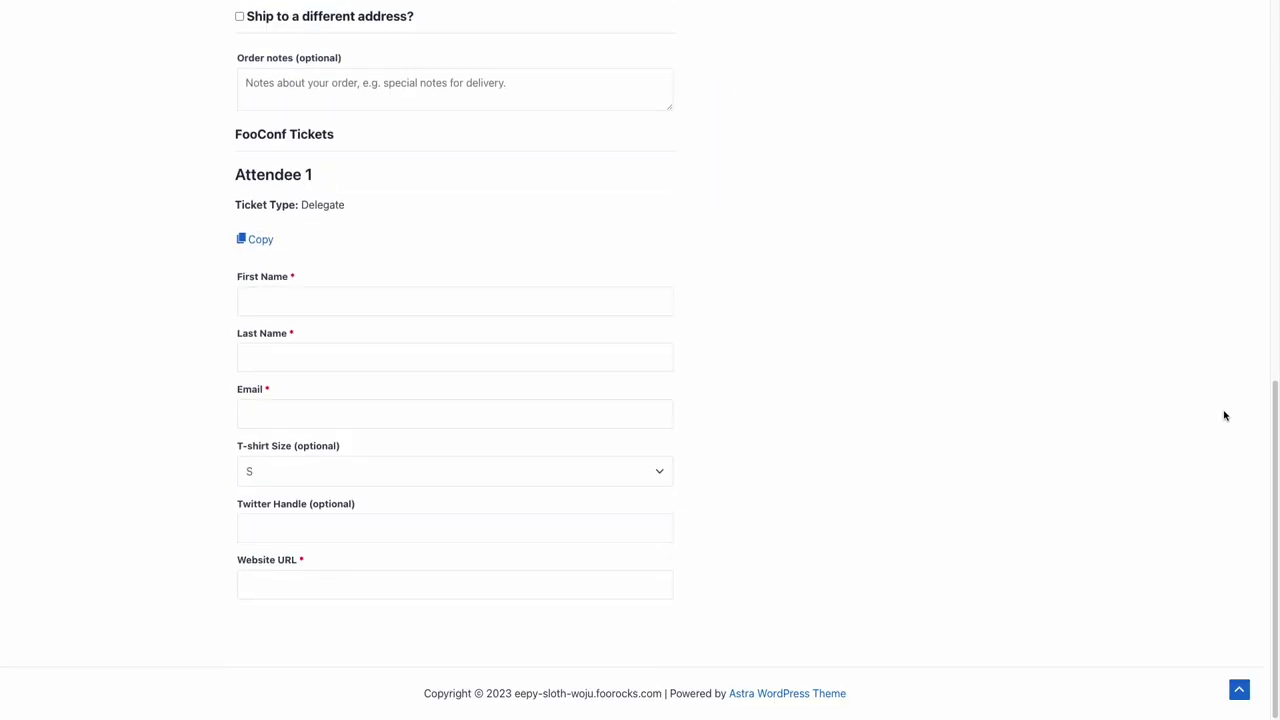
left_click(300, 471)
left_click(304, 489)
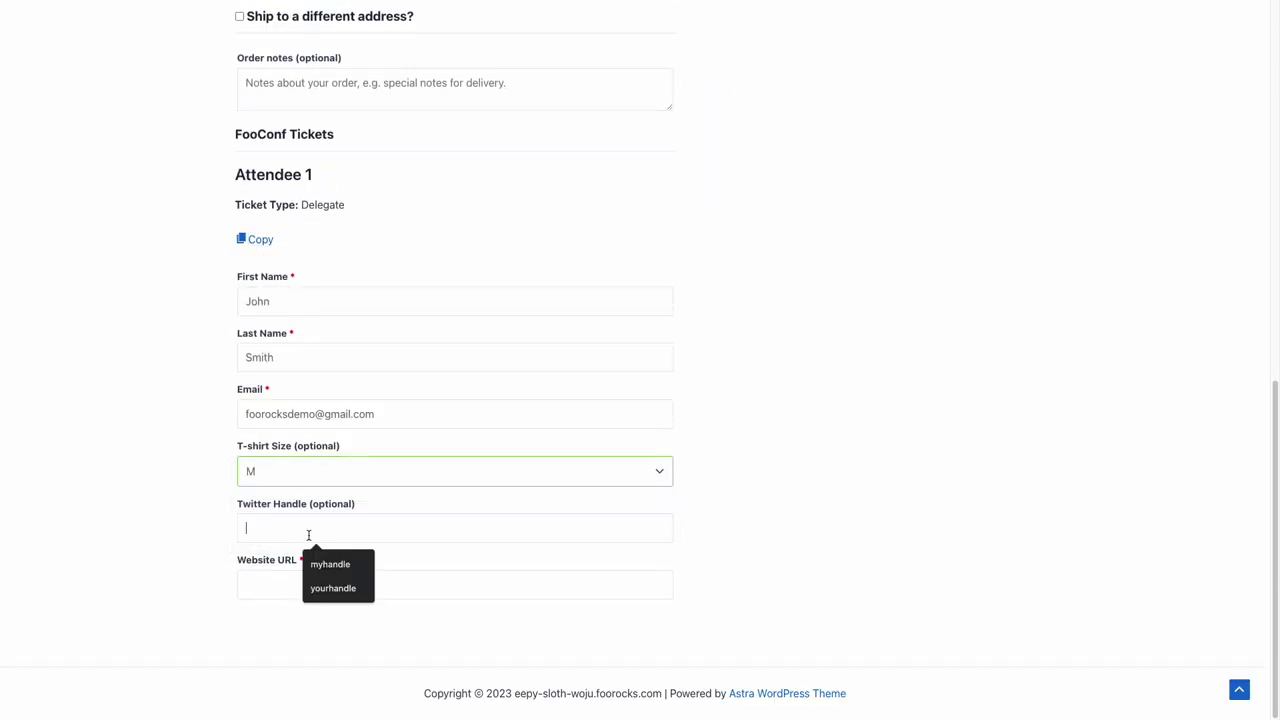
left_click(315, 563)
left_click(322, 586)
type("https")
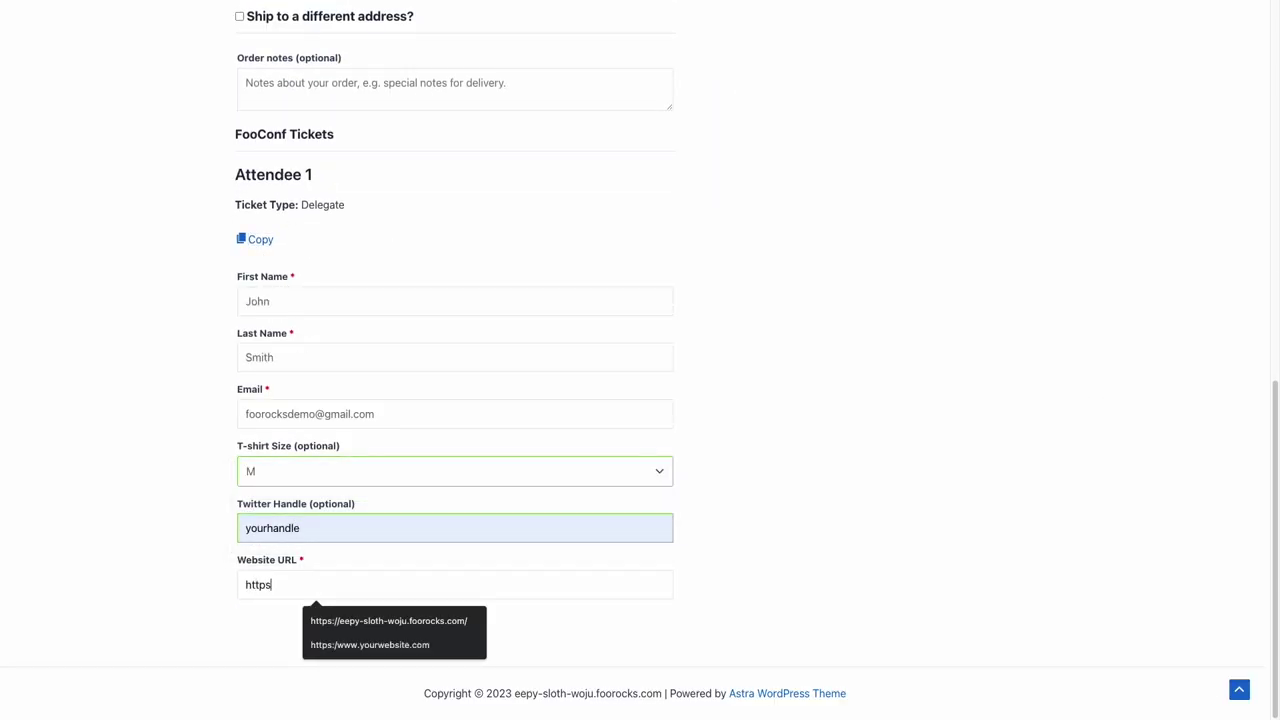
type("://yourwebsite.com")
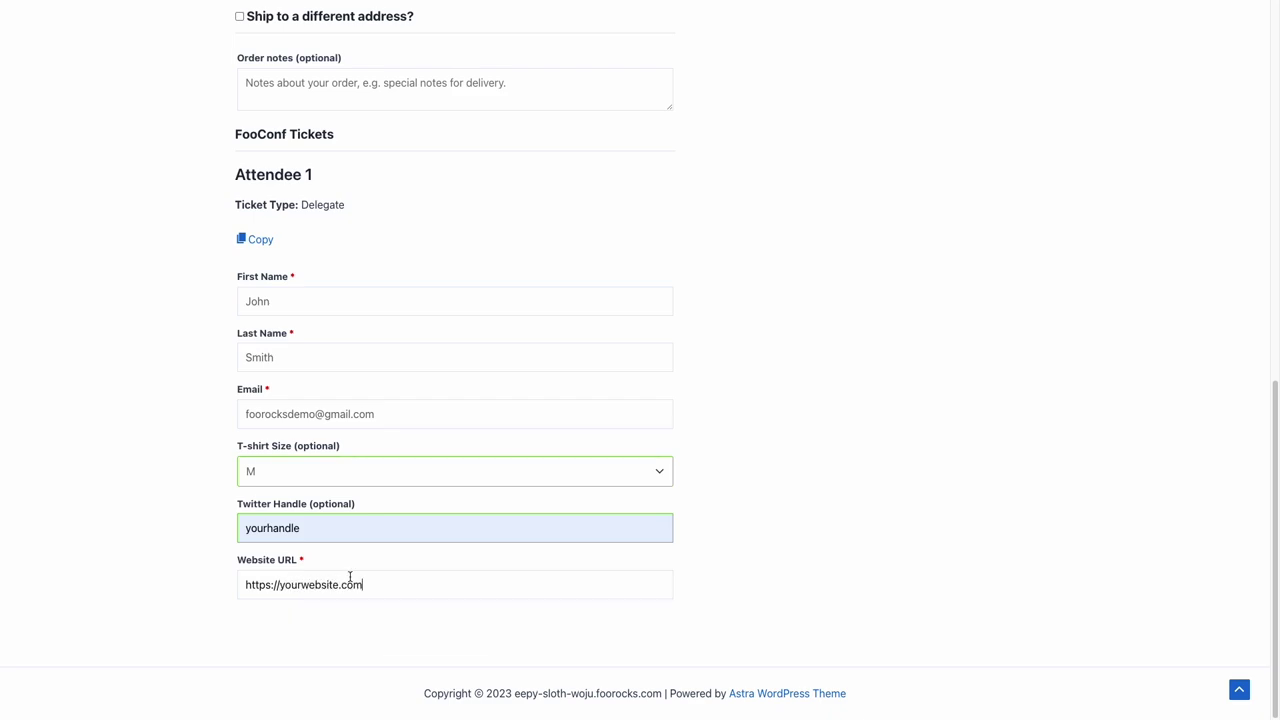
scroll(866, 477, "up", 15)
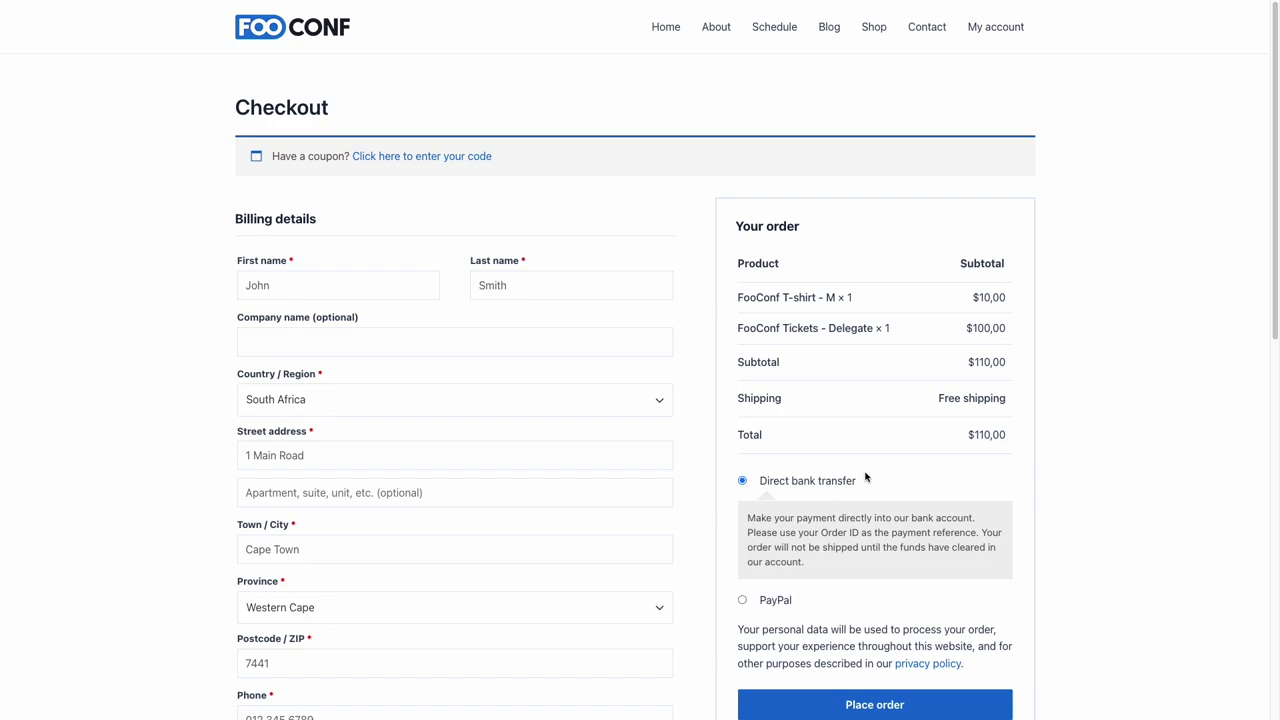
scroll(866, 477, "down", 2)
Place the $110 order, download its PDF ticket, and view the QR-code page
left_click(881, 572)
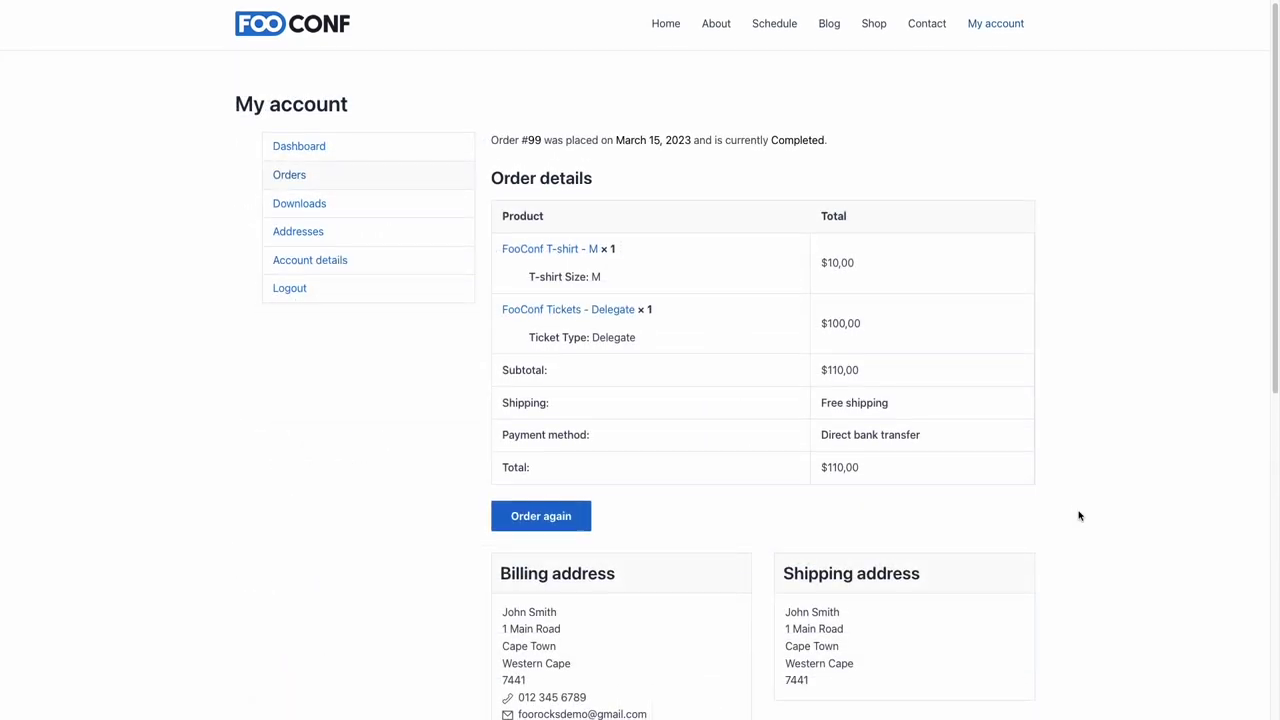
scroll(1079, 515, "down", 5)
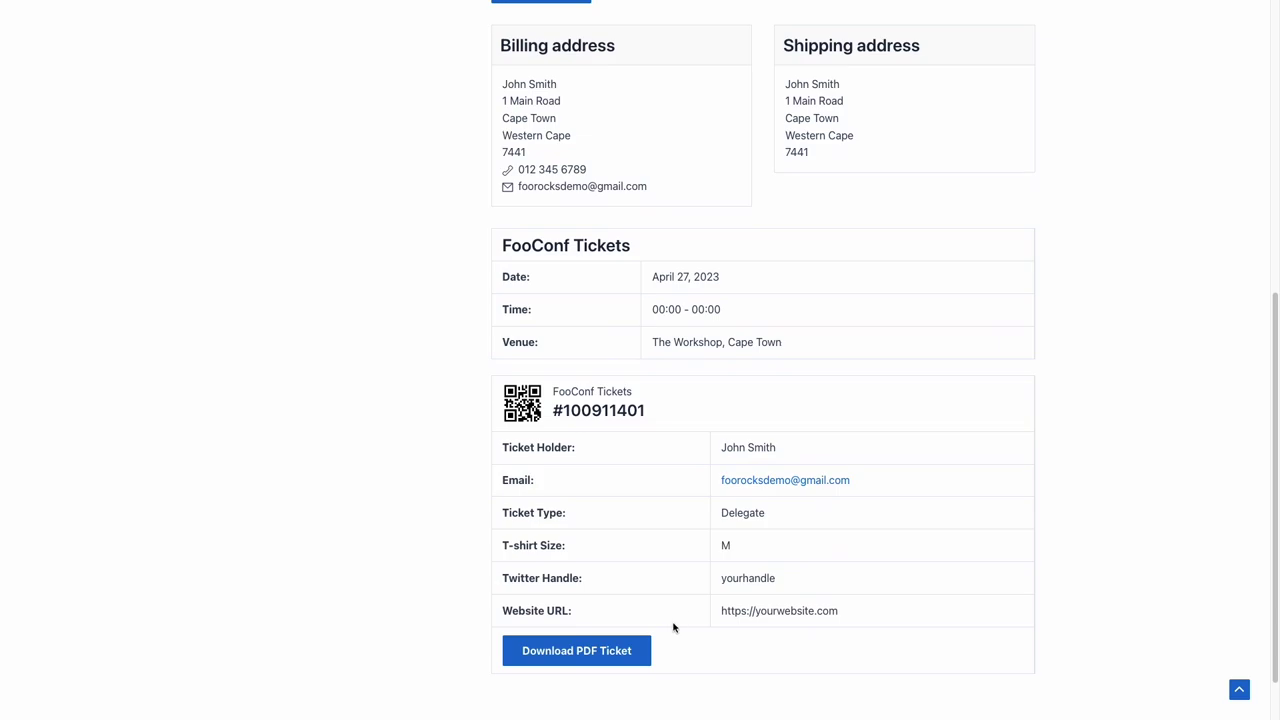
left_click(617, 652)
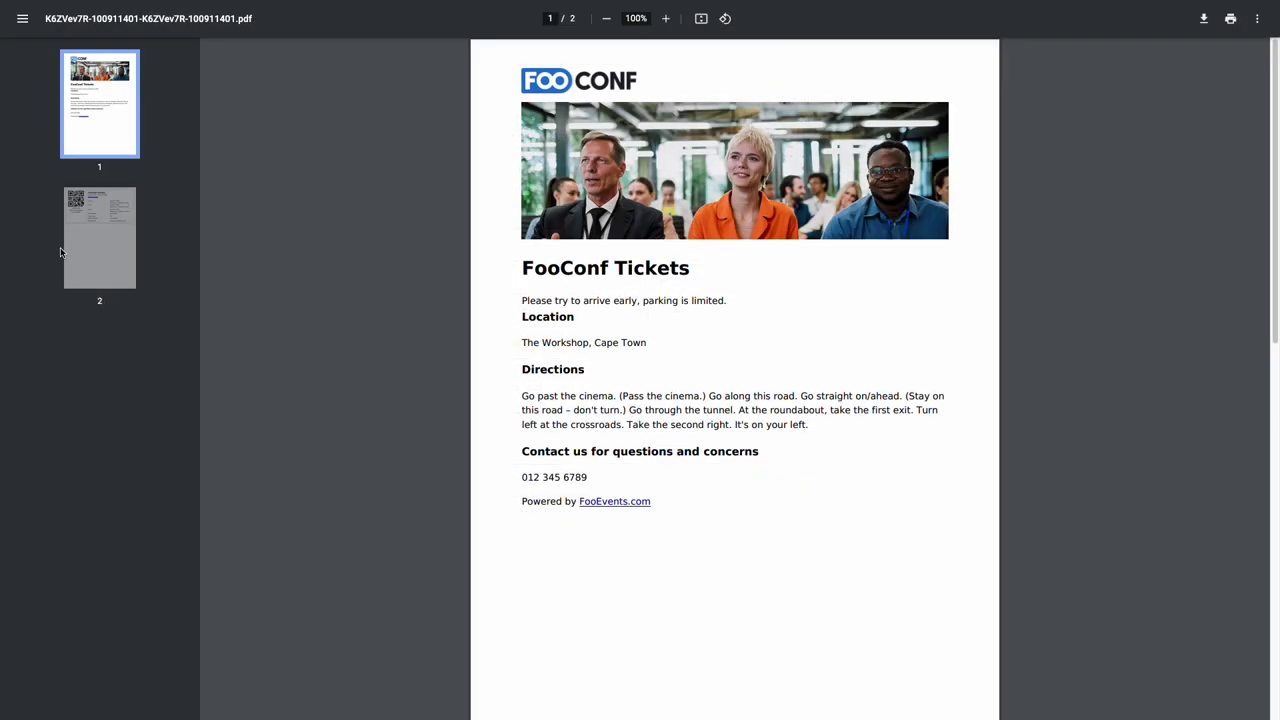
left_click(82, 242)
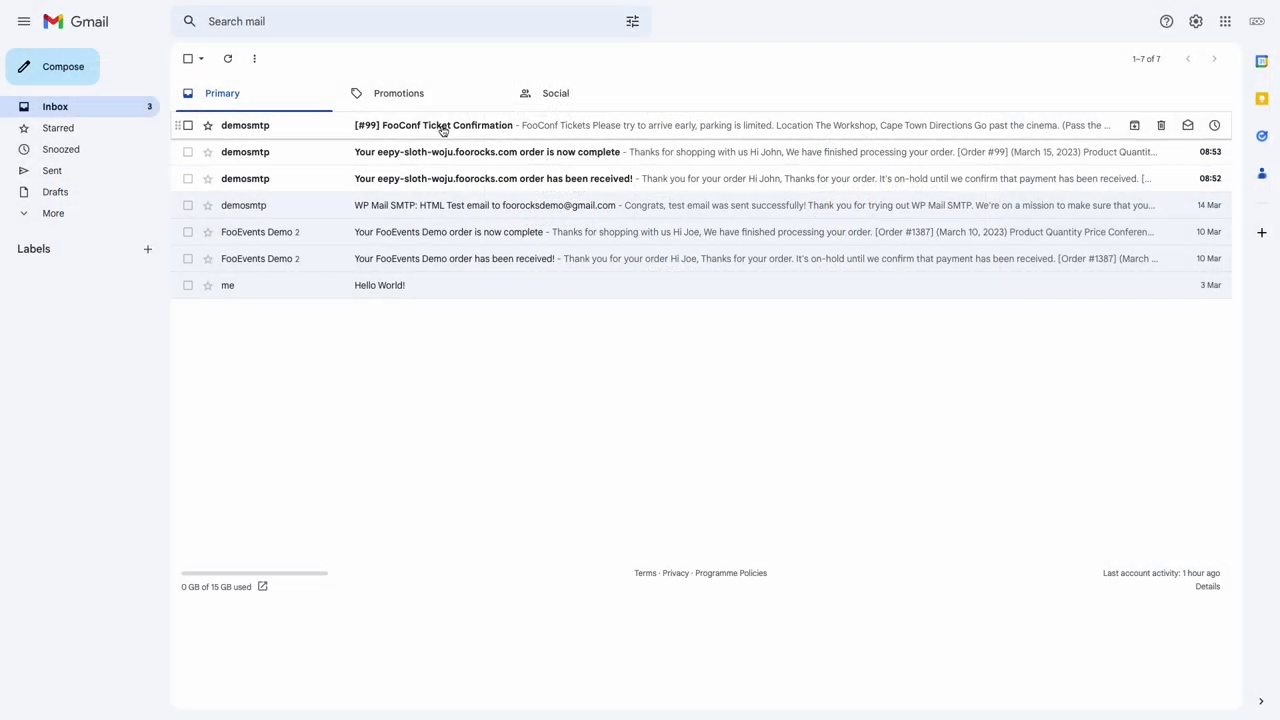
Read through the FooConf Ticket Confirmation email in Gmail
left_click(448, 127)
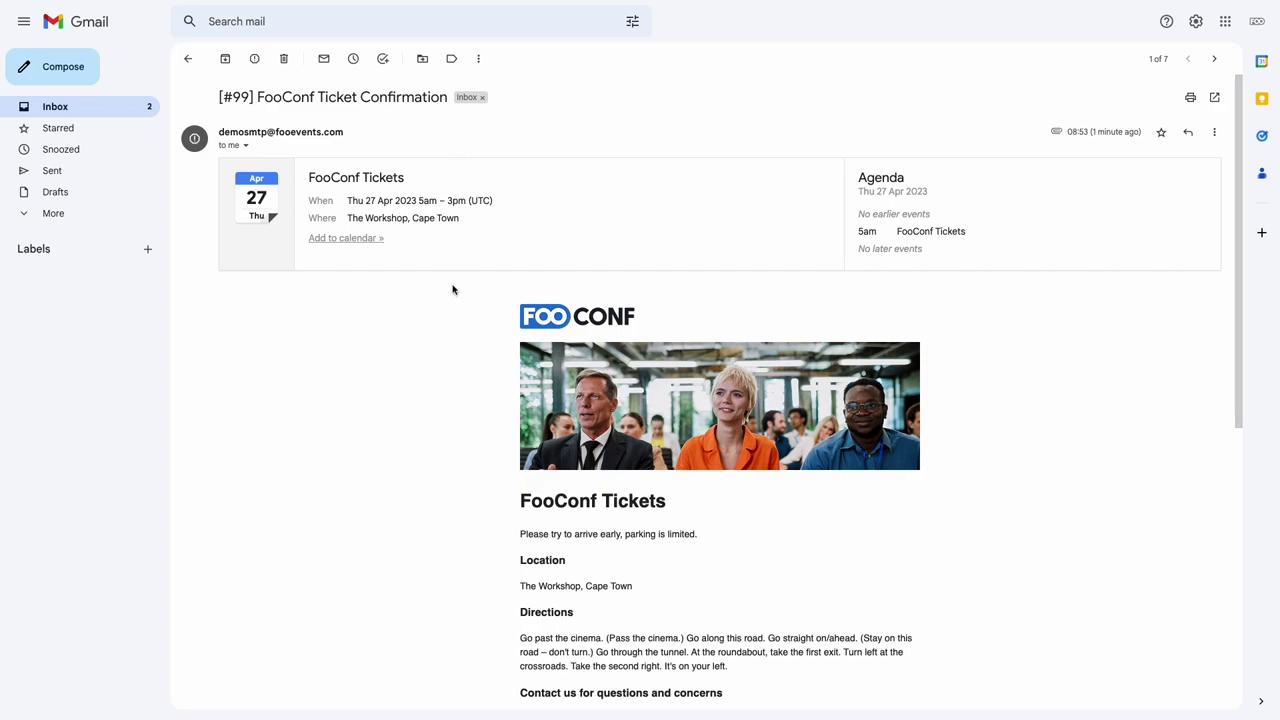
scroll(444, 370, "down", 3)
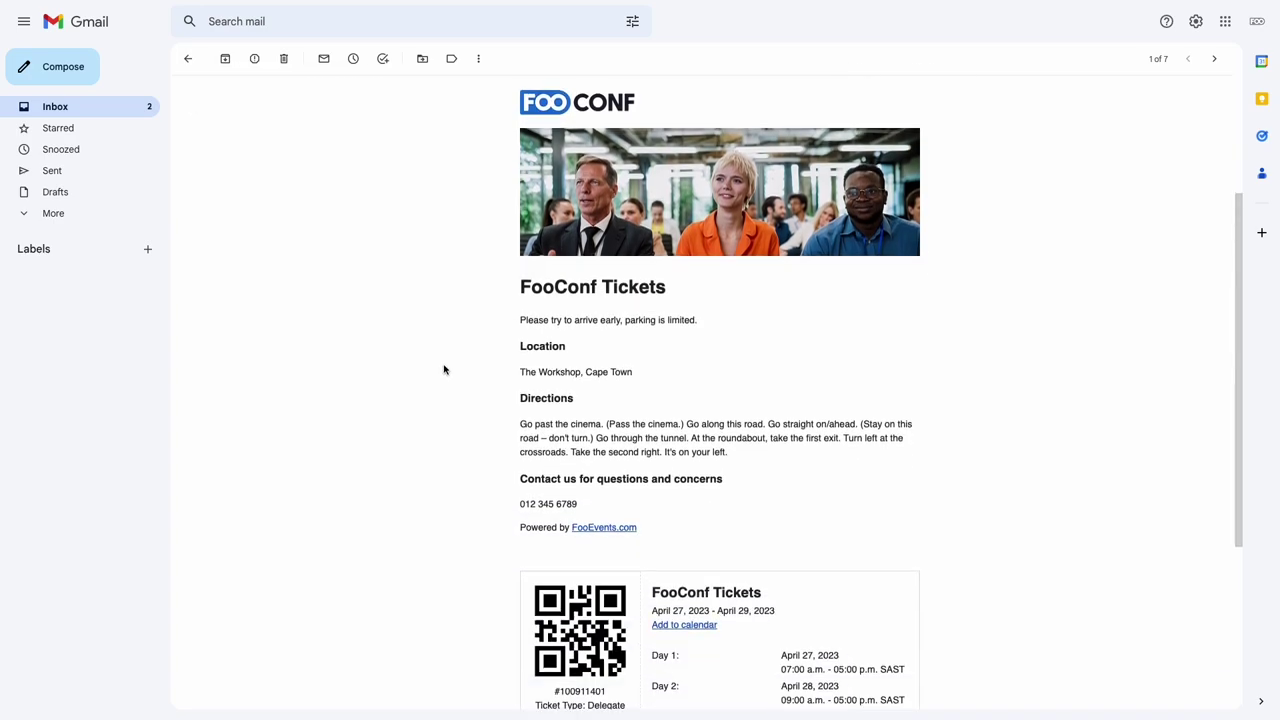
scroll(444, 370, "down", 2)
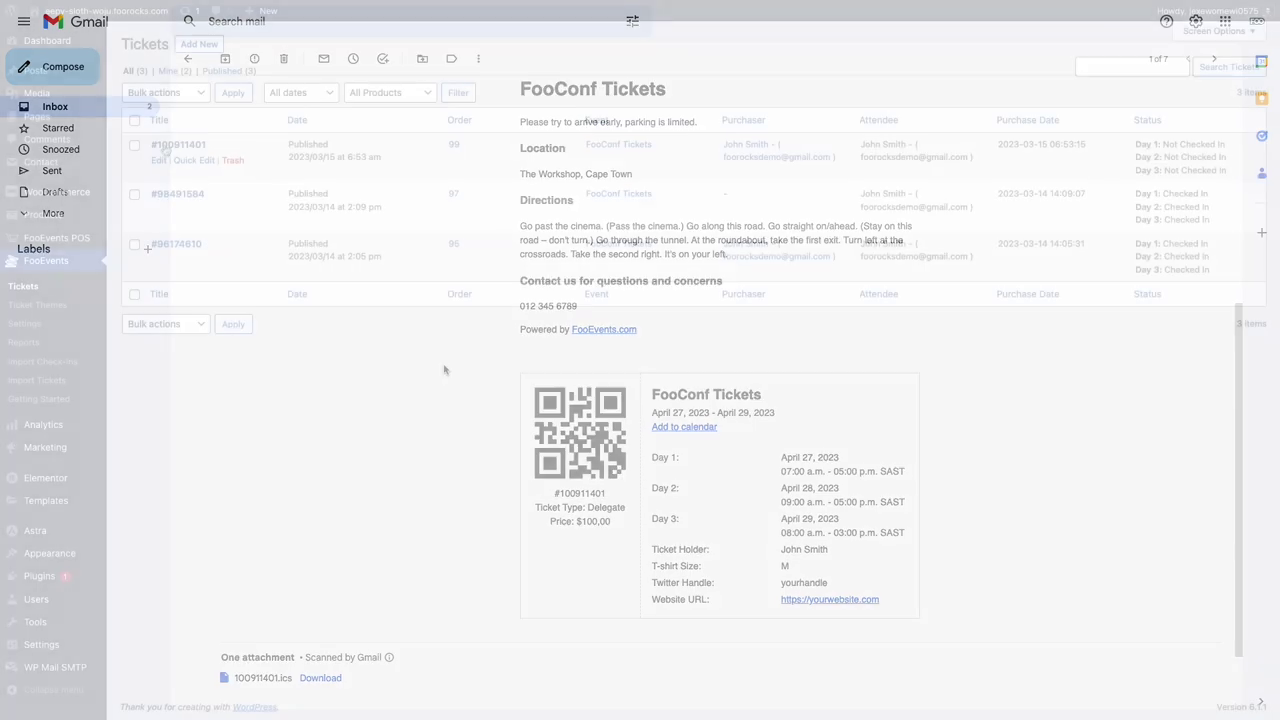
Review the newest ticket in FooEvents, then launch the FooEvents POS Point of Sale
left_click(166, 147)
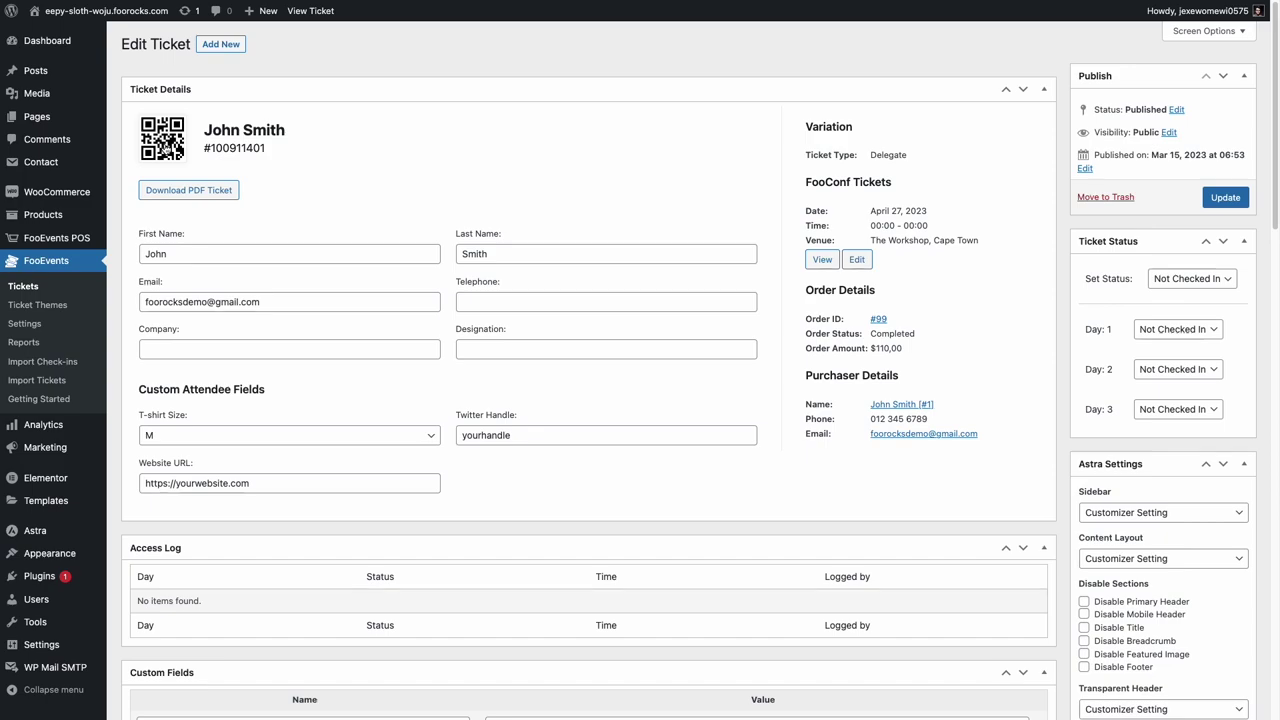
mouse_move(65, 236)
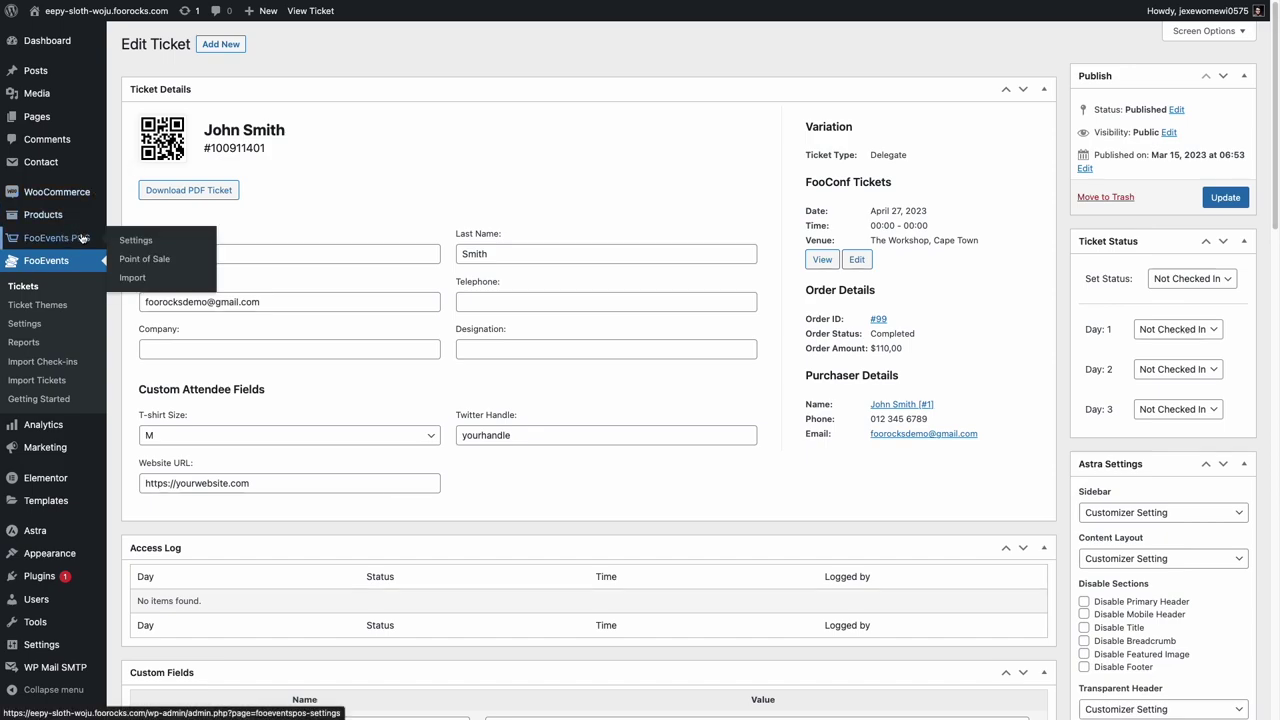
left_click(128, 260)
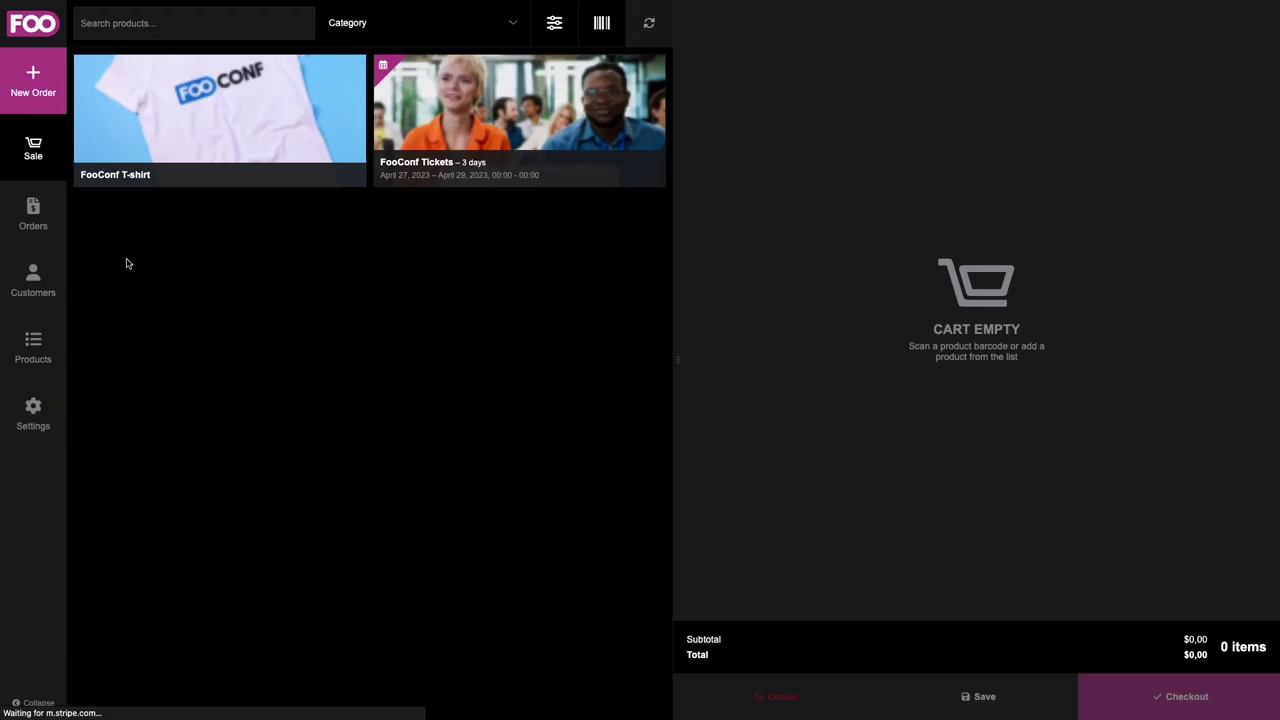
Add a size L FooConf T-shirt and a Sponsor ticket to the POS sale
left_click(207, 125)
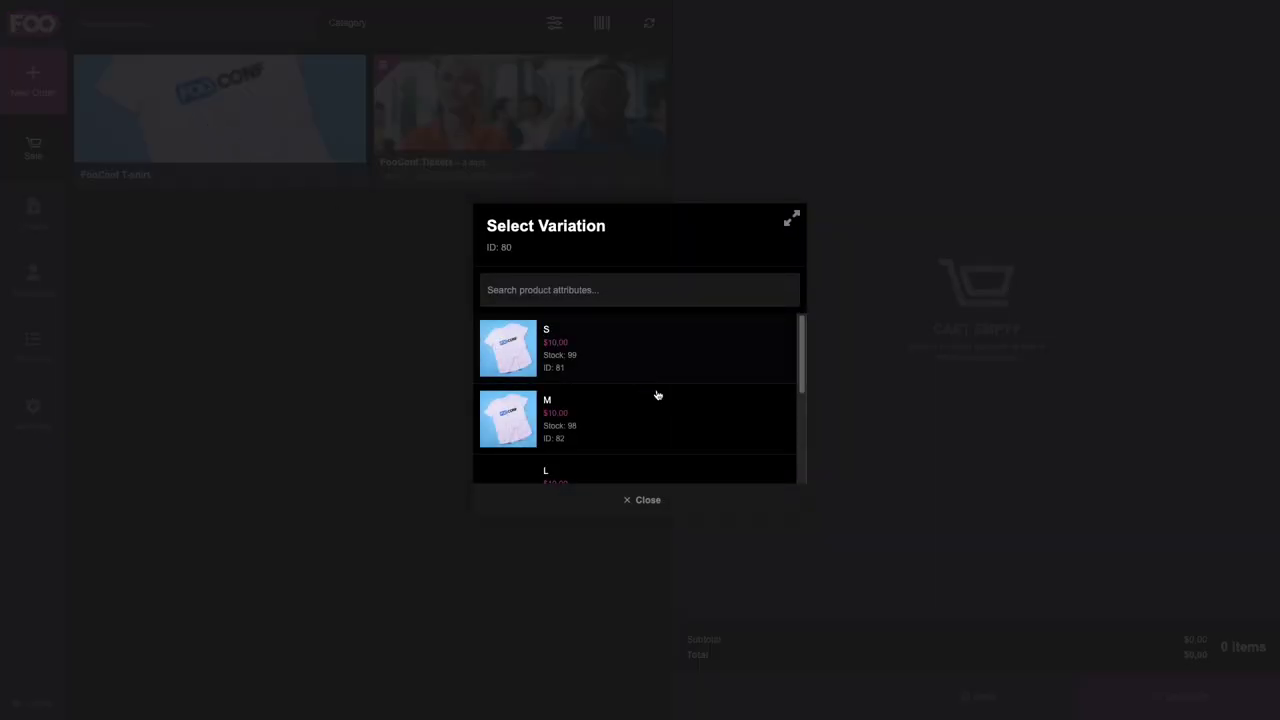
left_click_drag(803, 371, 802, 390)
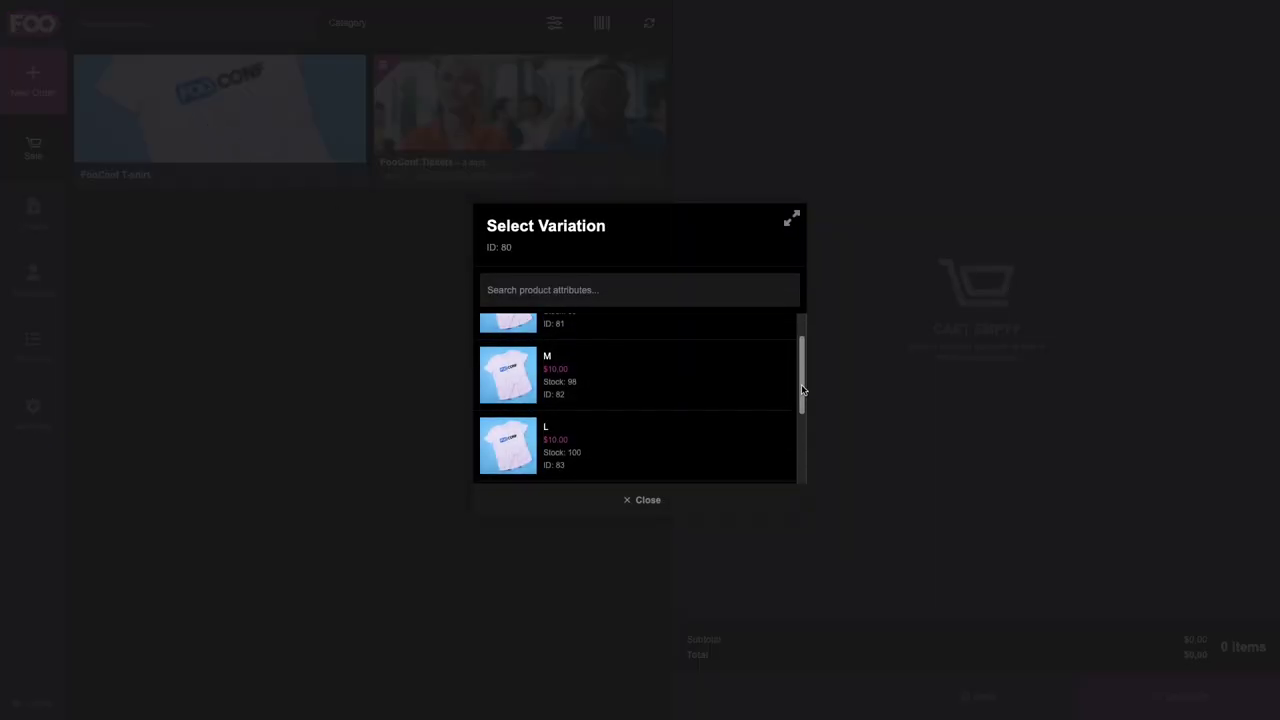
left_click(711, 437)
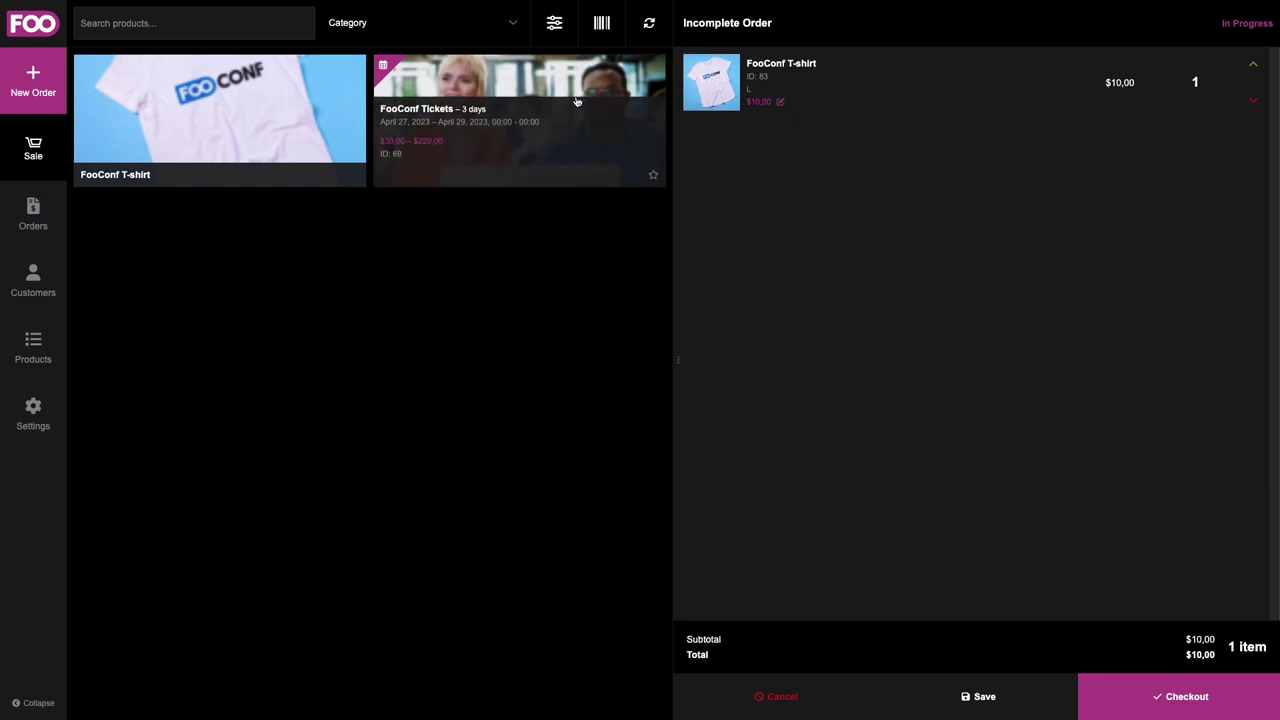
left_click(578, 104)
left_click(675, 394)
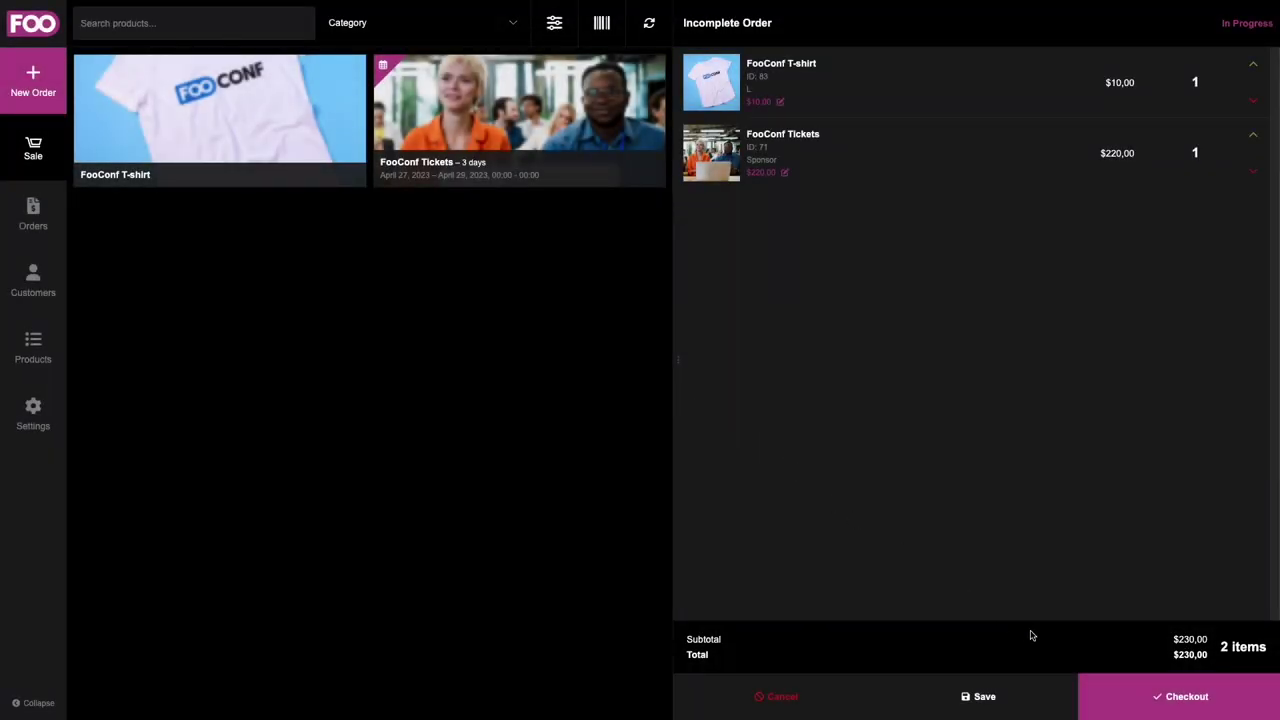
Check out and complete the $230 sale as a Card Payment
left_click(1188, 711)
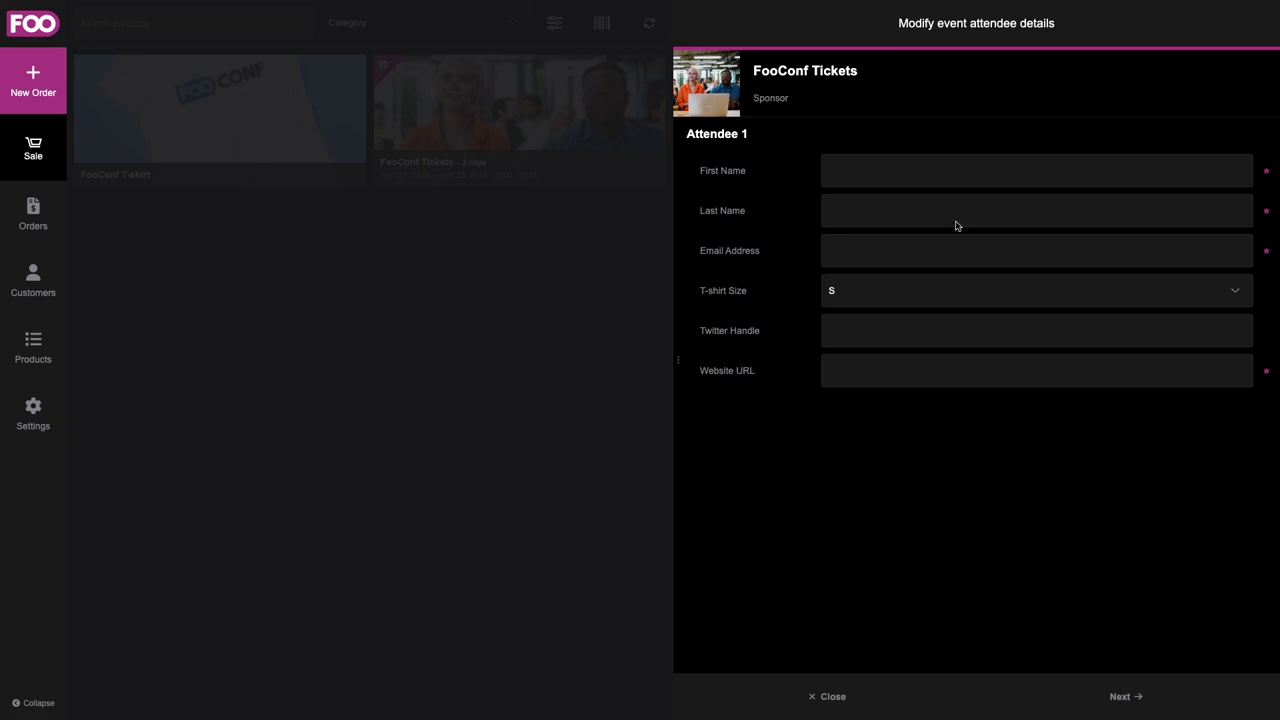
left_click(1125, 696)
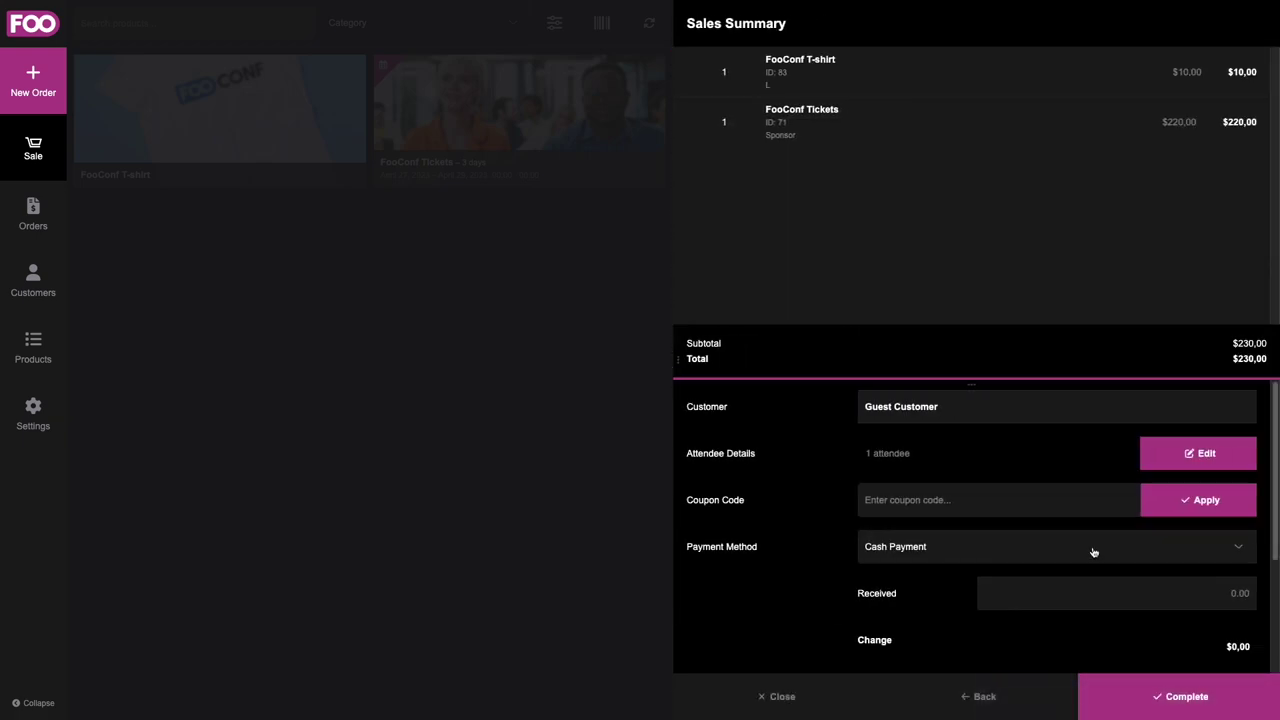
left_click(1093, 546)
left_click(1079, 608)
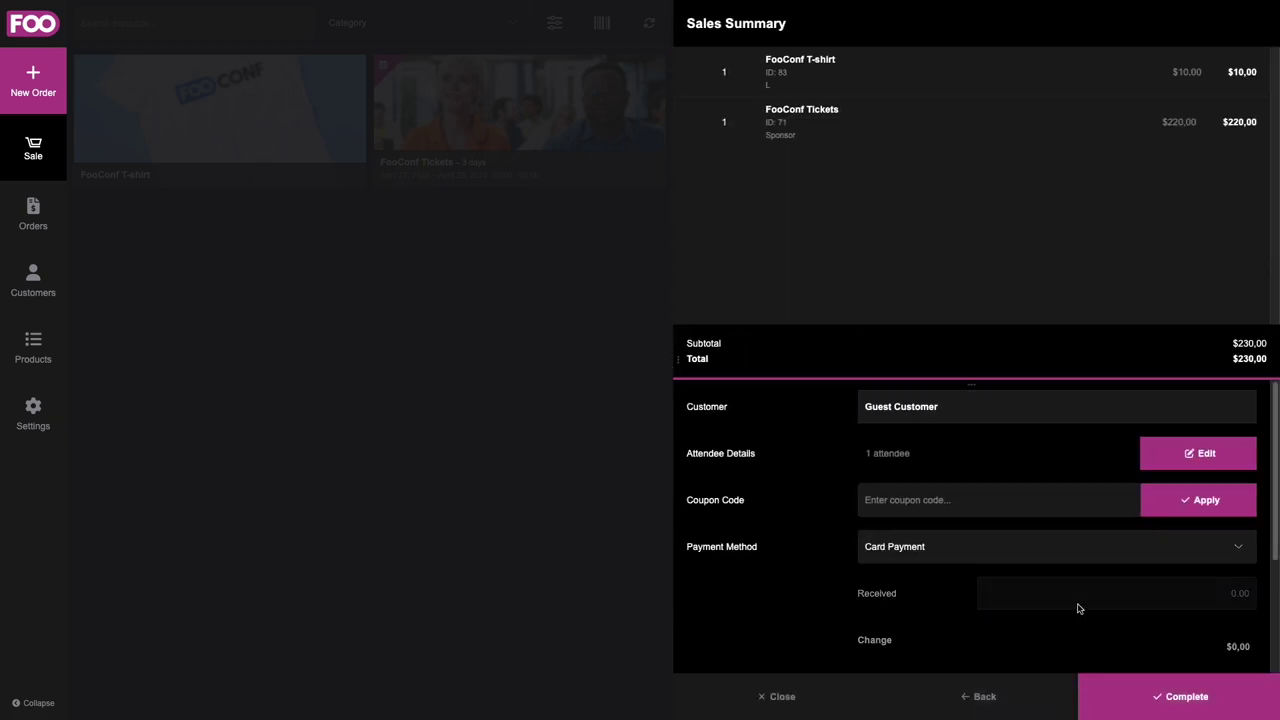
left_click(1145, 697)
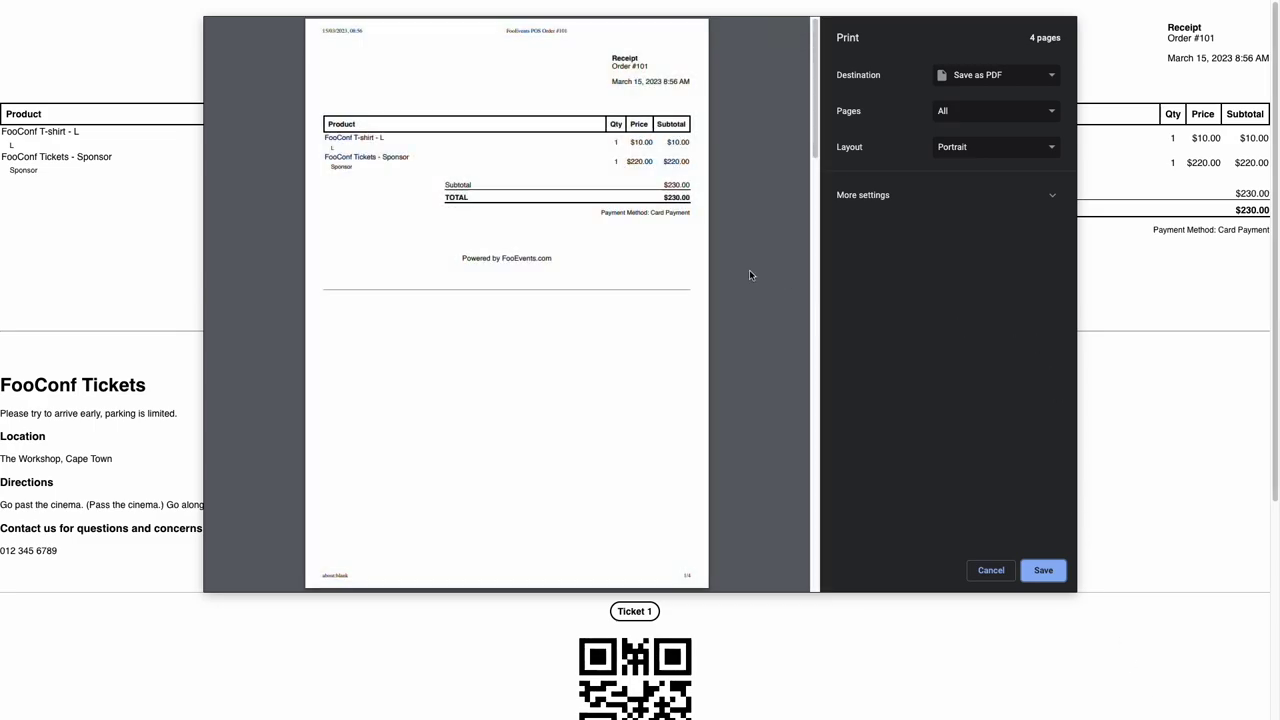
Review the Order #101 receipt and ticket pages in print preview, then cancel printing
scroll(750, 274, "down", 10)
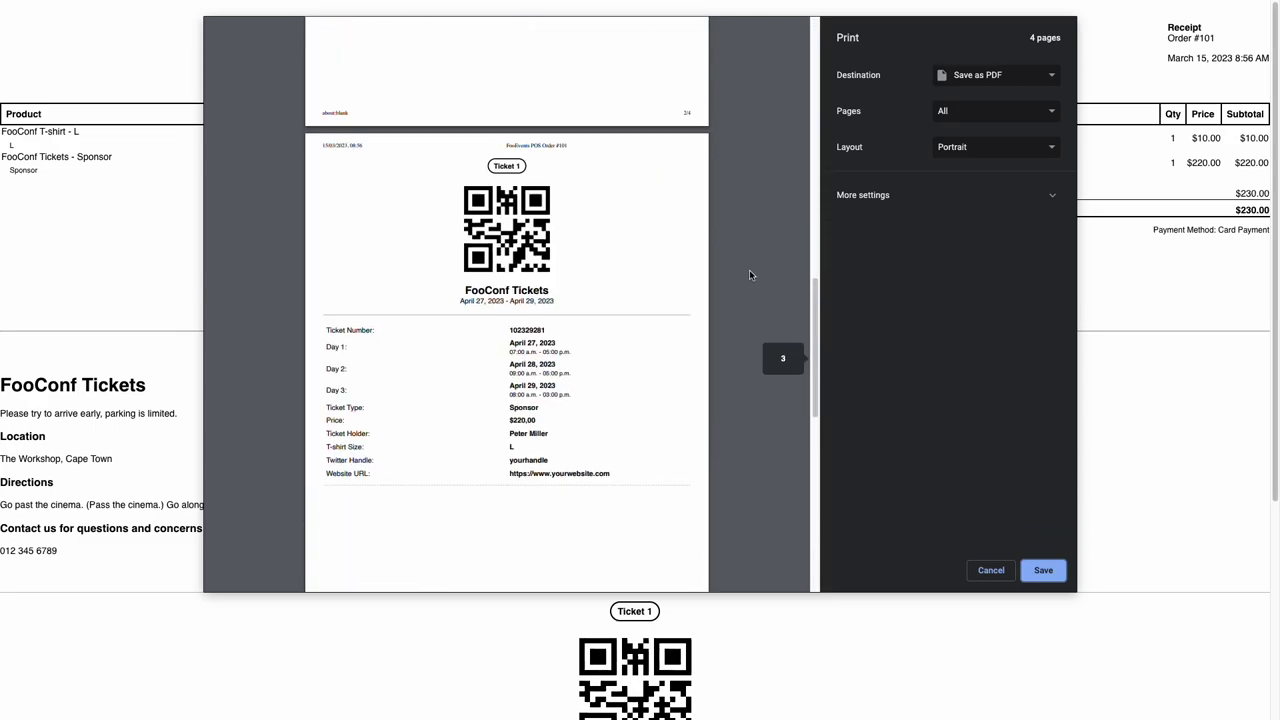
left_click(990, 571)
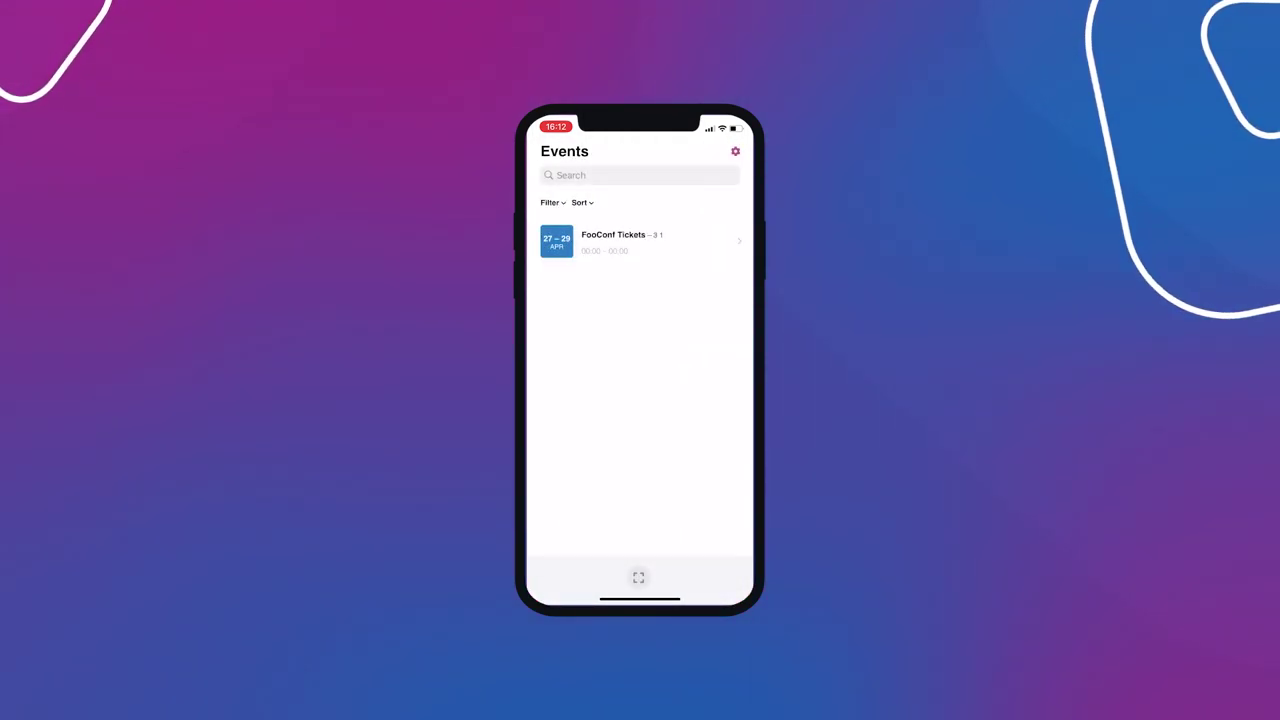
Open the FooConf Tickets event to see its attendee list
left_click(615, 241)
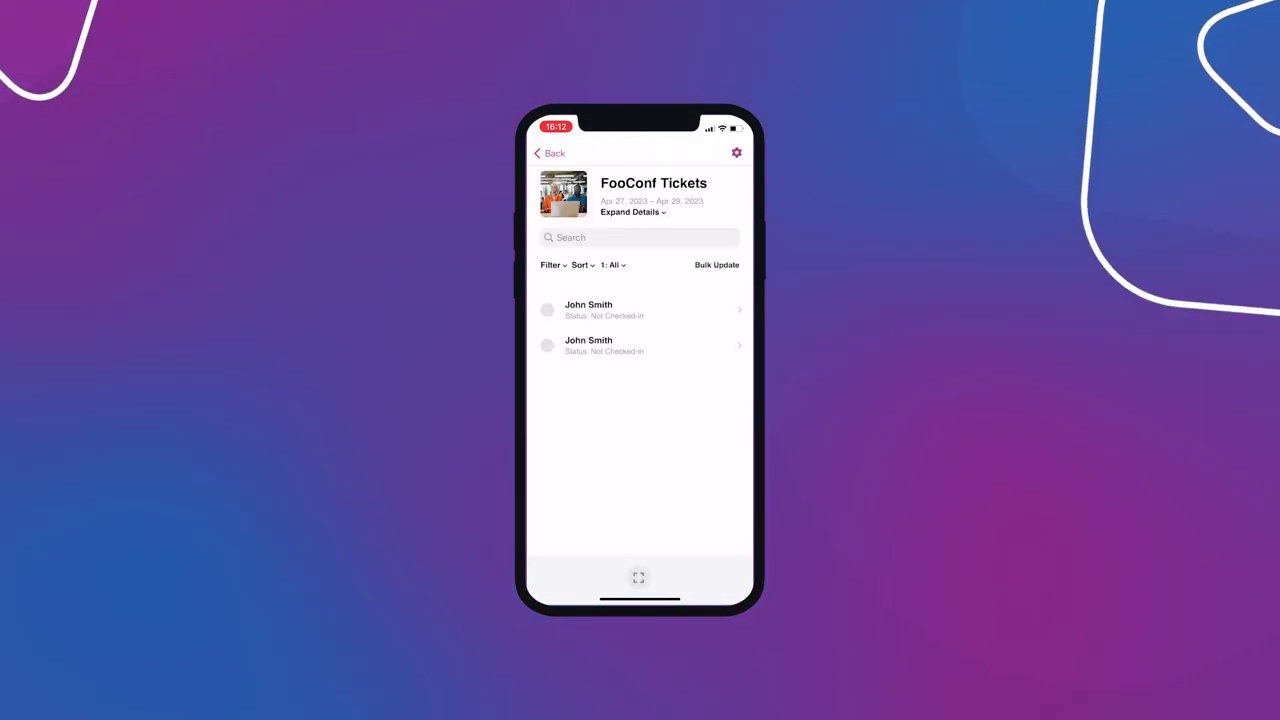